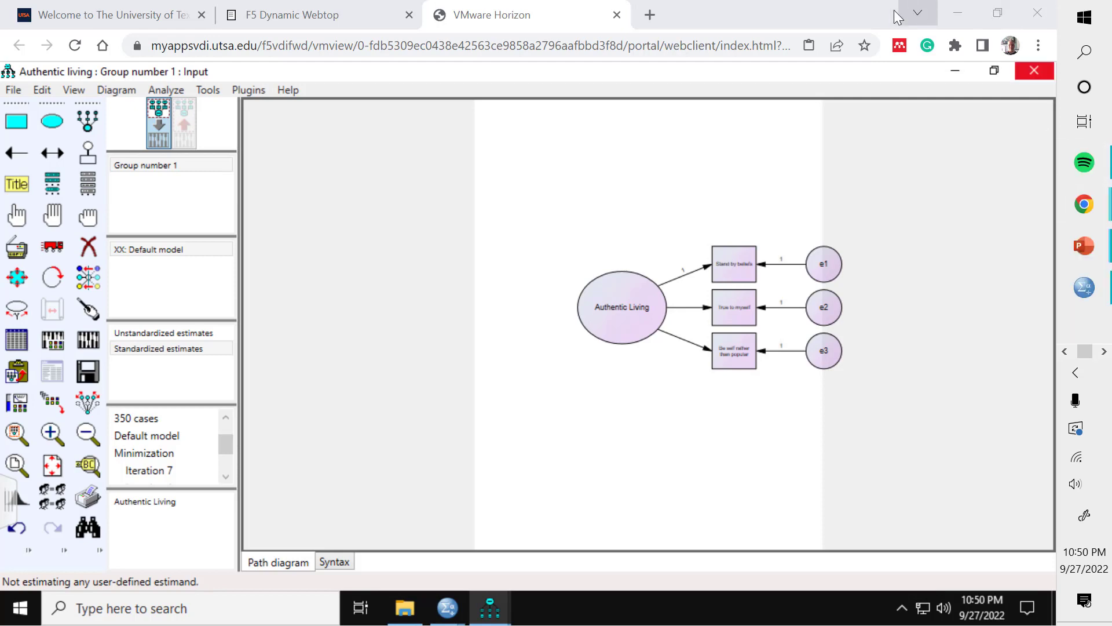
Step: Review the Authenticity items slide in the lecture presentation, then minimize that browser window
left_click(918, 13)
left_click(724, 139)
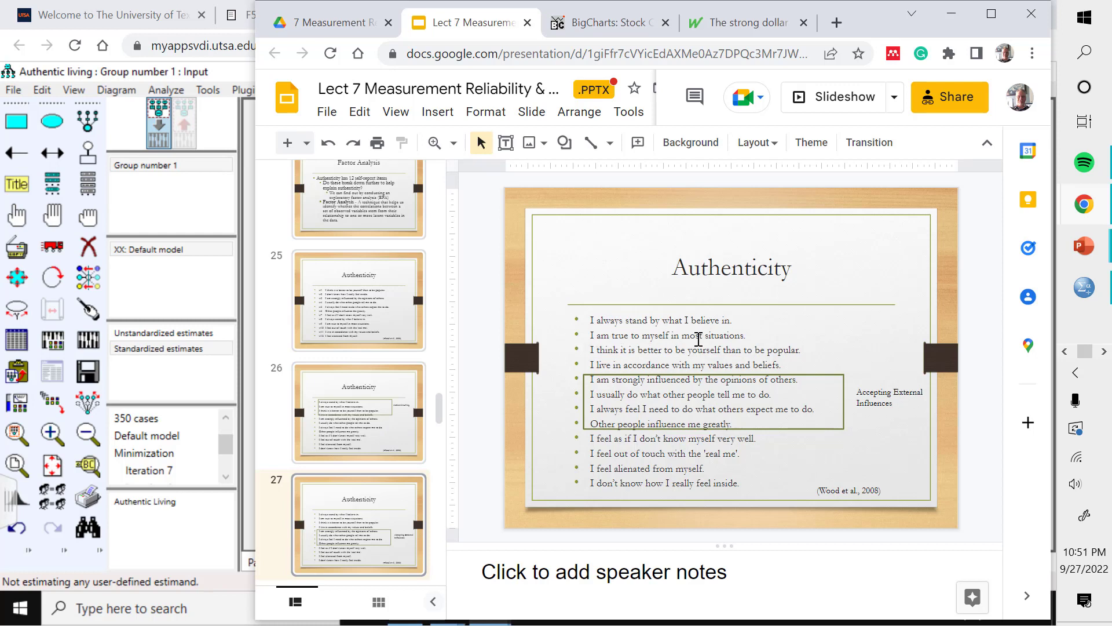
left_click(952, 19)
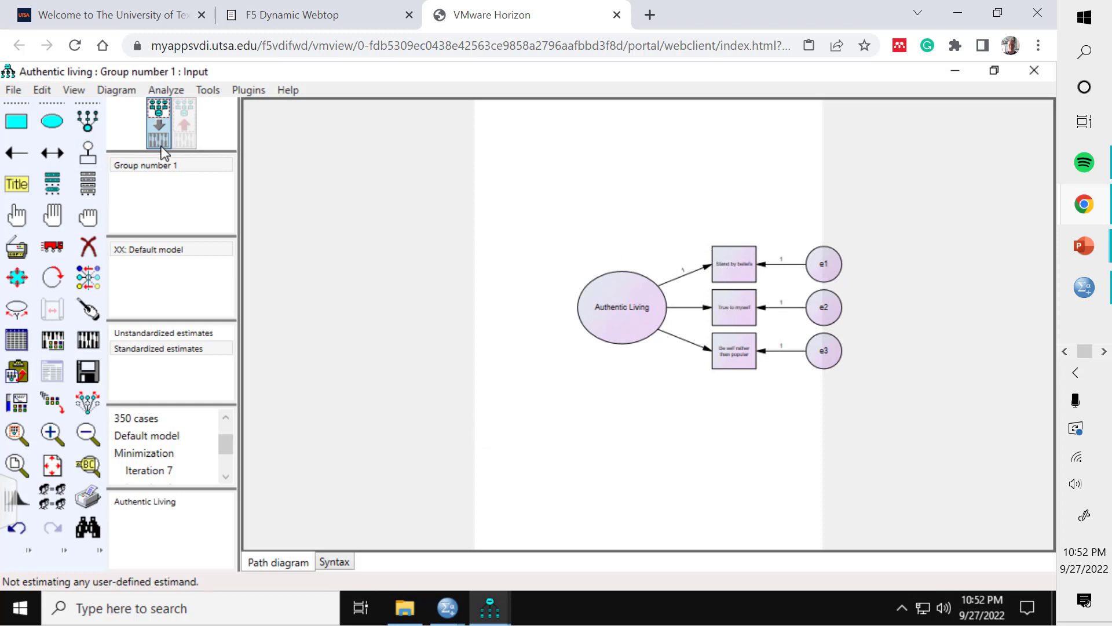
Step: Calculate estimates for the existing Authentic Living path model
left_click(161, 125)
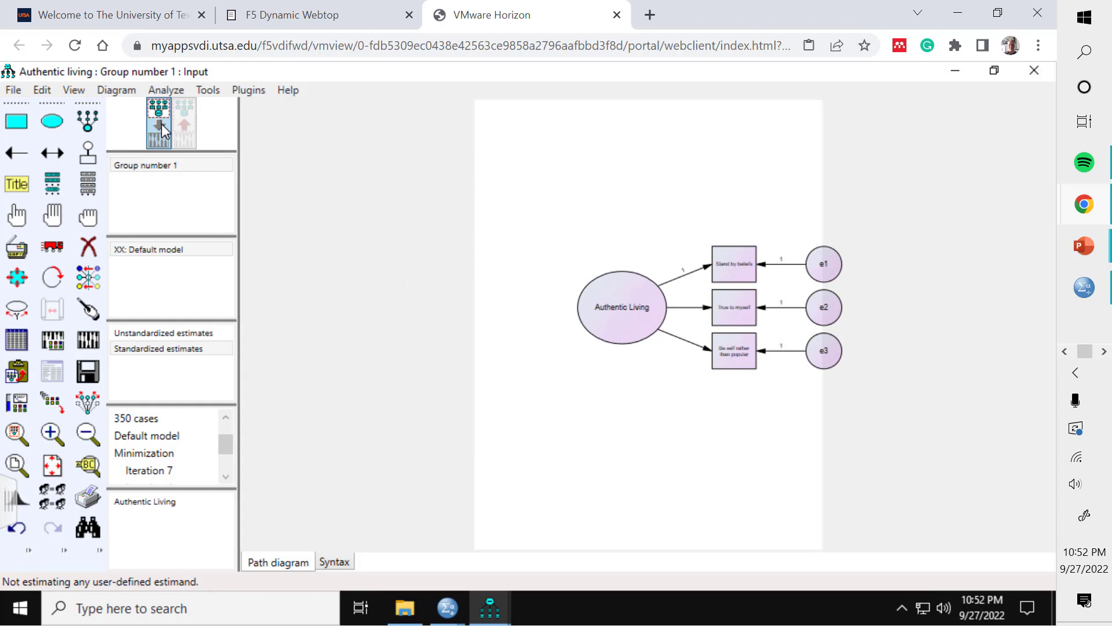
left_click(89, 339)
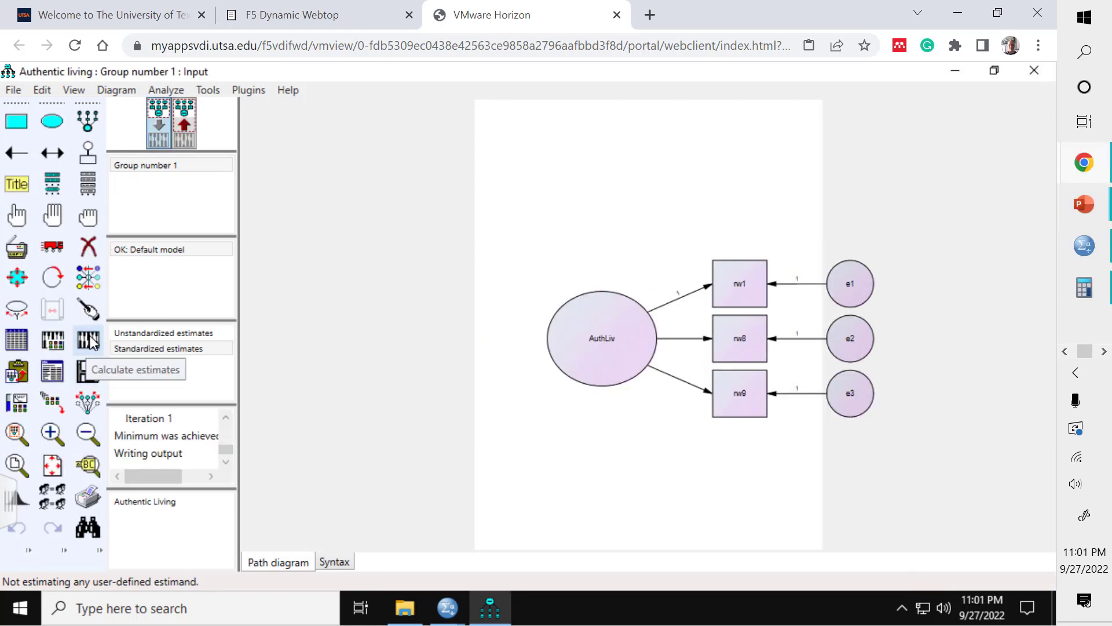
left_click(88, 340)
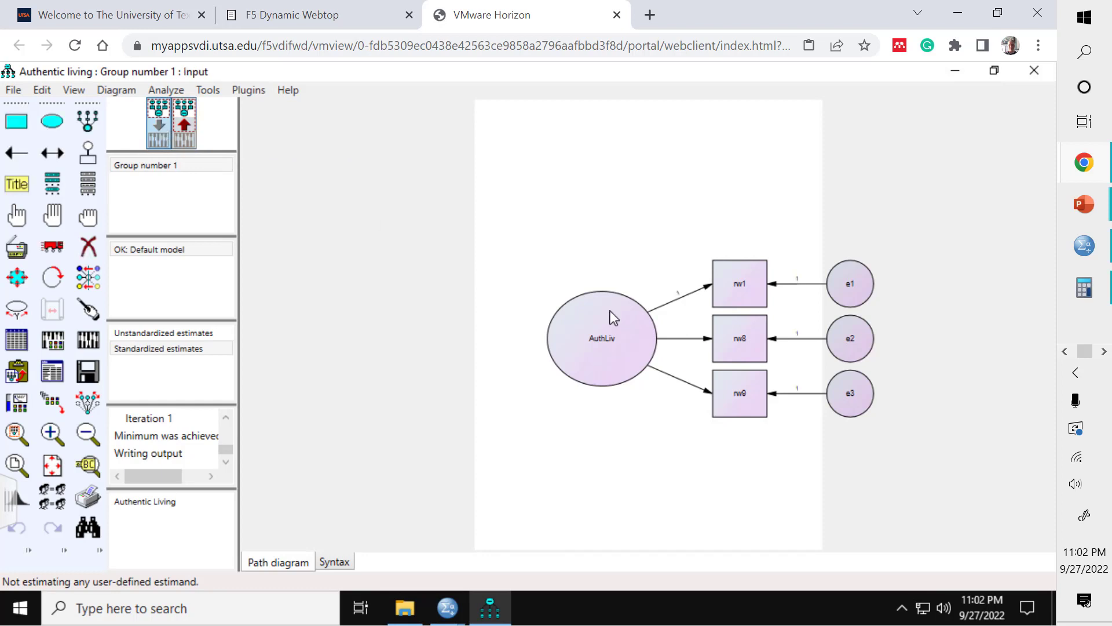
Step: Erase every object in the path diagram: the latent variable, the three indicators and the error terms
left_click(88, 246)
left_click(636, 326)
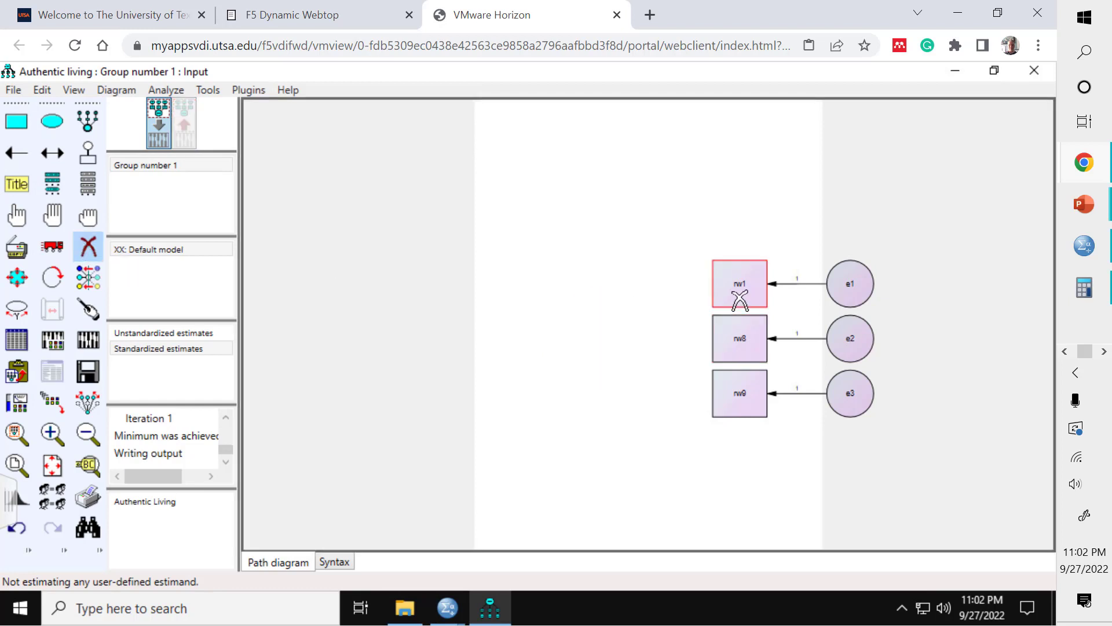
left_click(737, 301)
left_click(740, 333)
left_click(748, 393)
left_click(857, 390)
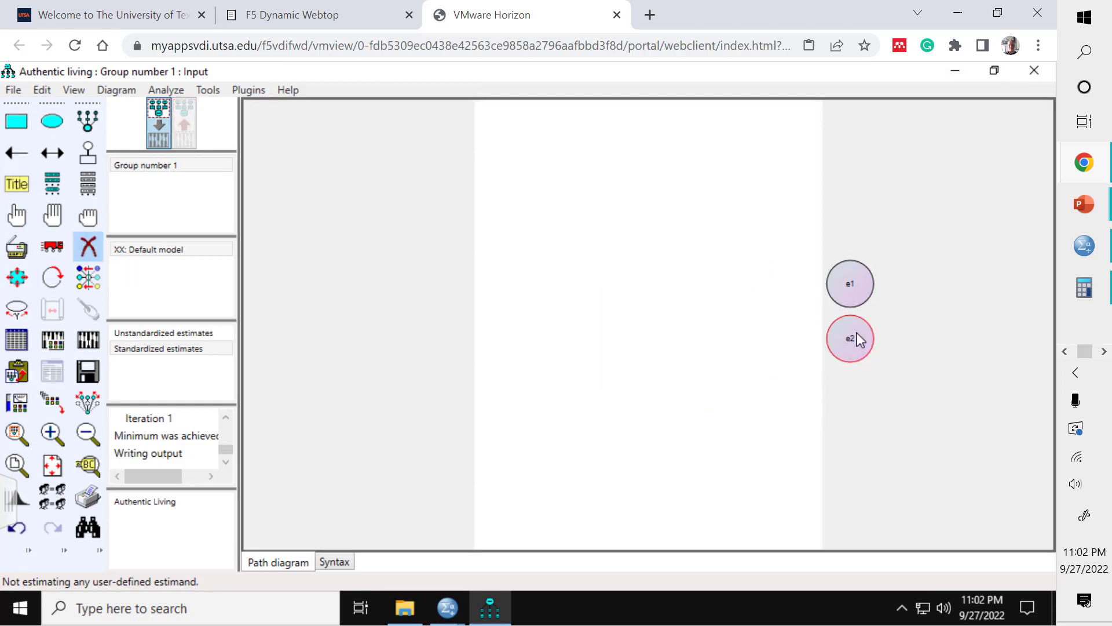
left_click(854, 338)
left_click(845, 277)
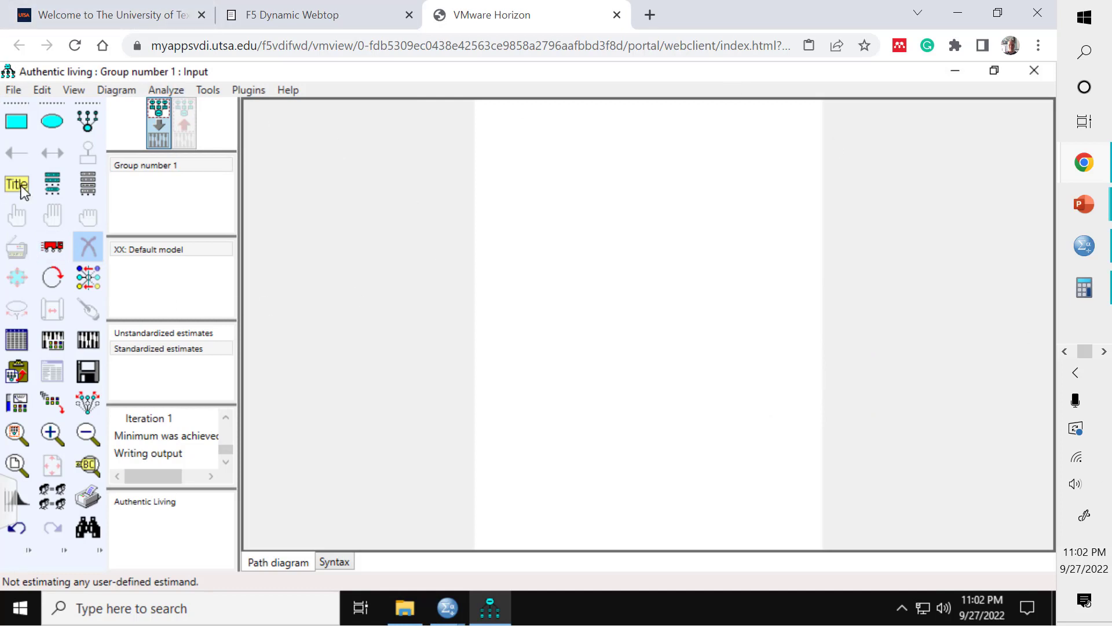
Step: Select Authenticity Analysis as the data file for Group number 1
left_click(17, 339)
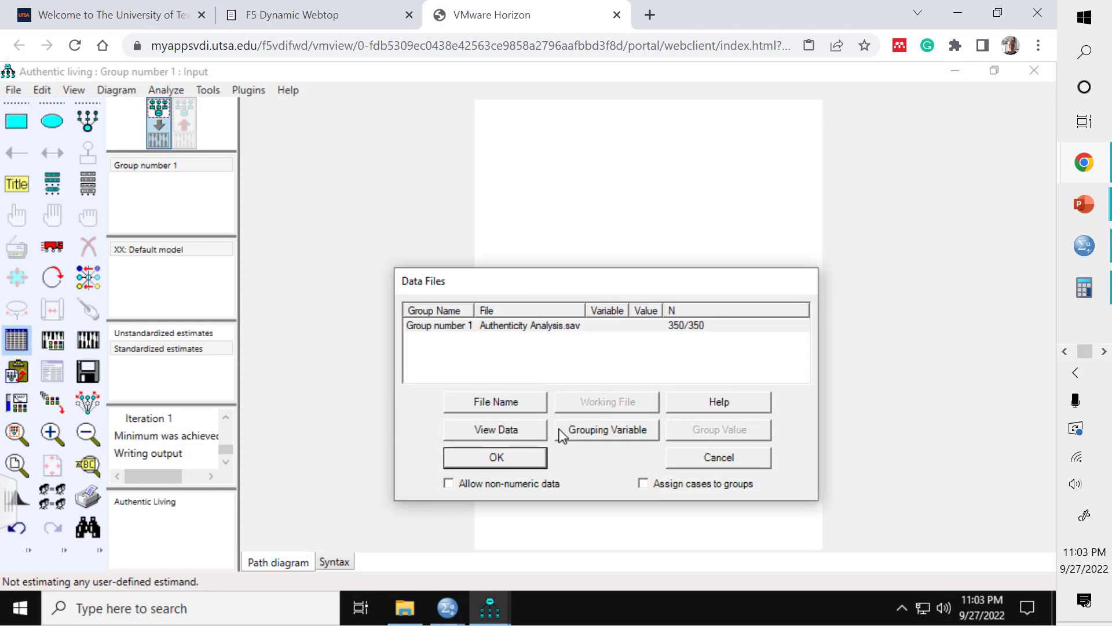
left_click(502, 403)
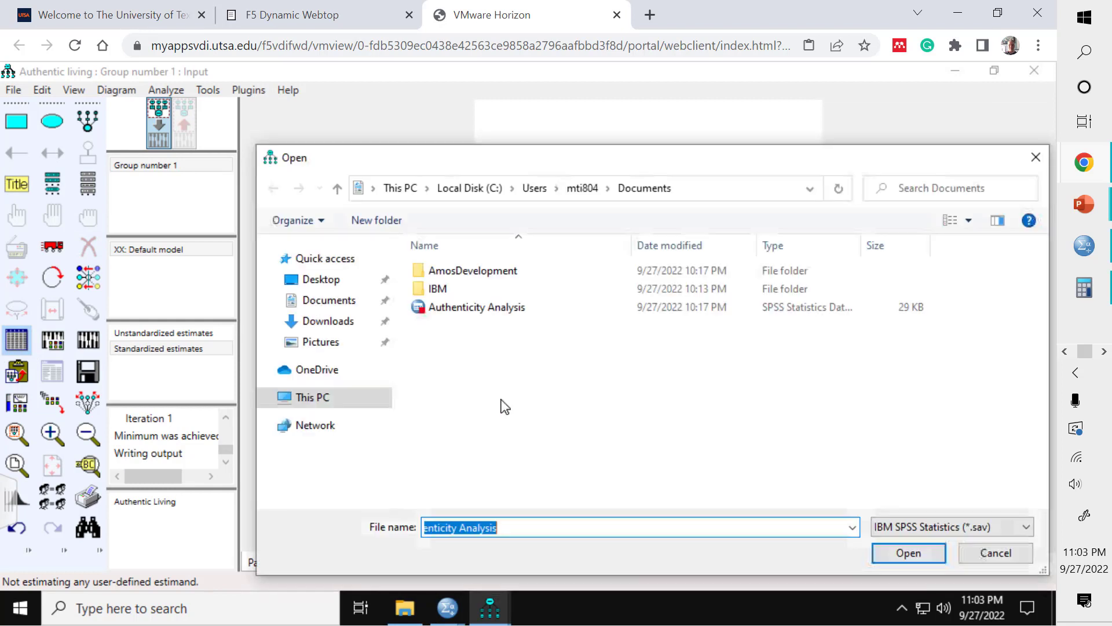
left_click(462, 311)
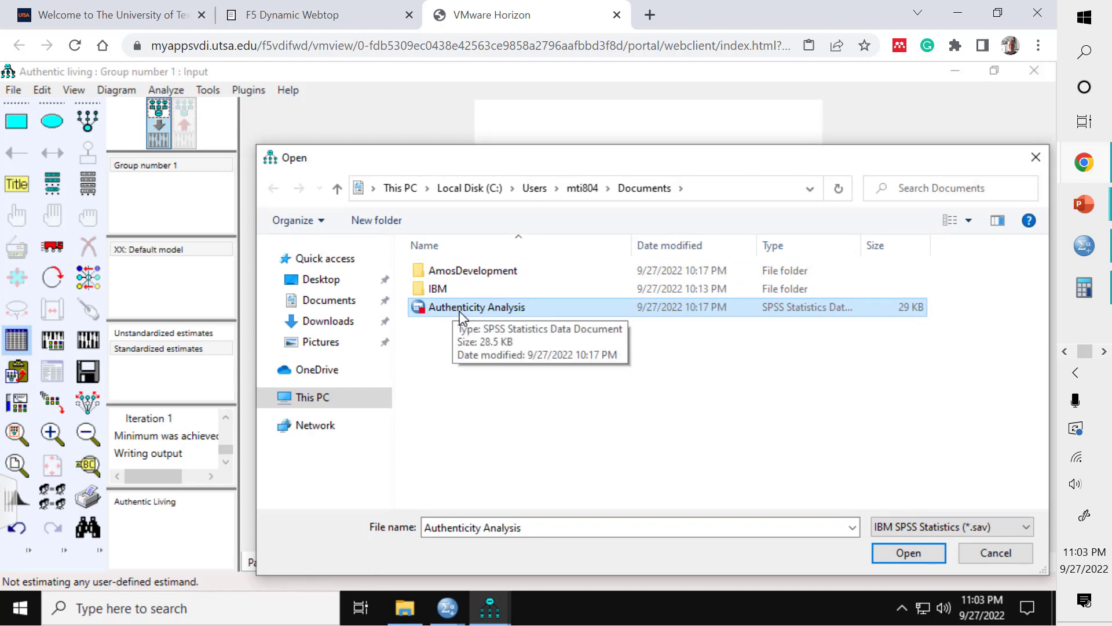
left_click(908, 553)
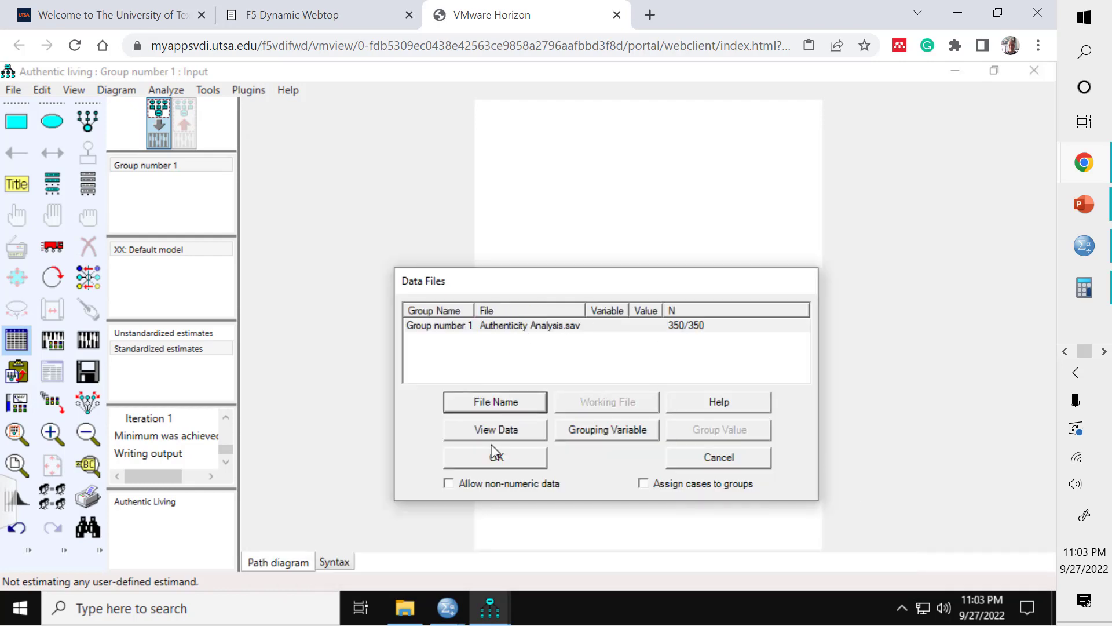
left_click(505, 459)
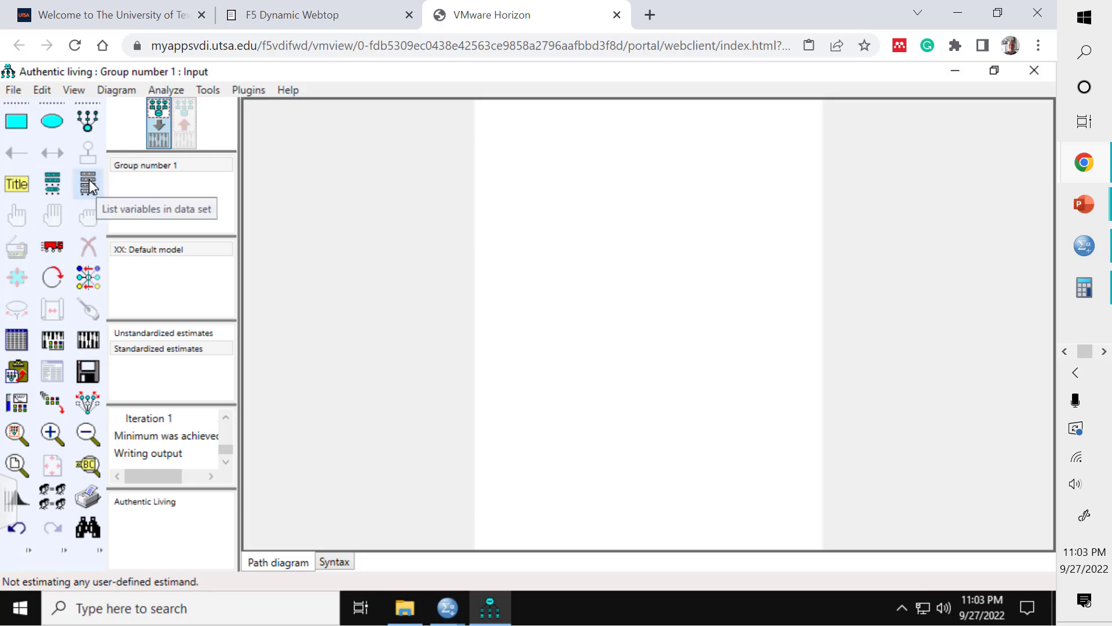
Step: Browse the list of variables in the data set
left_click(88, 184)
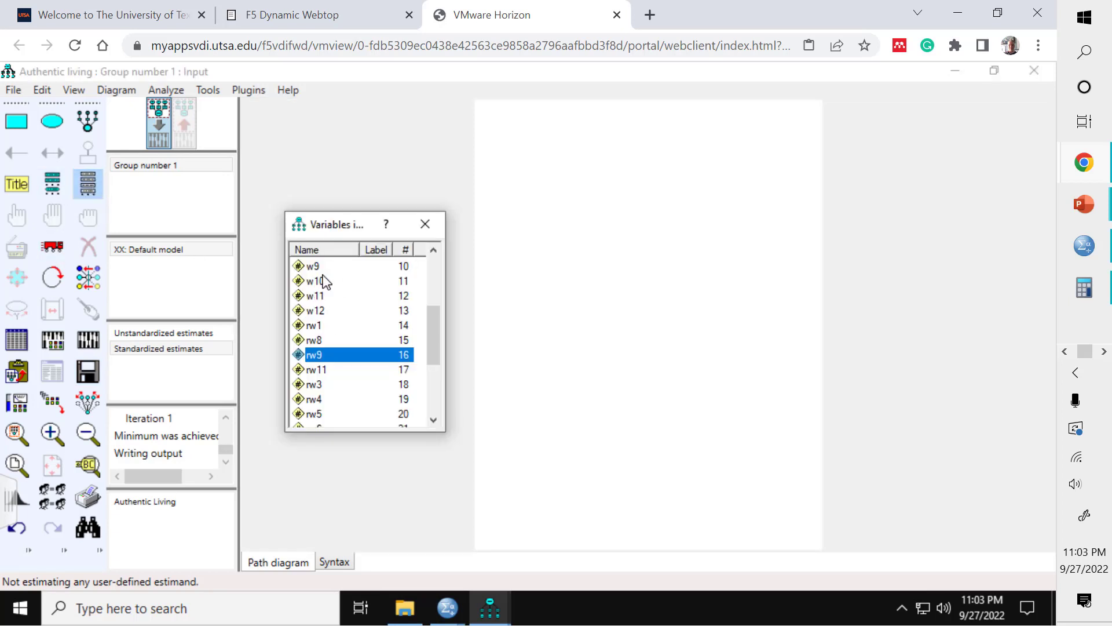
scroll(388, 333, "up", 3)
scroll(380, 336, "down", 6)
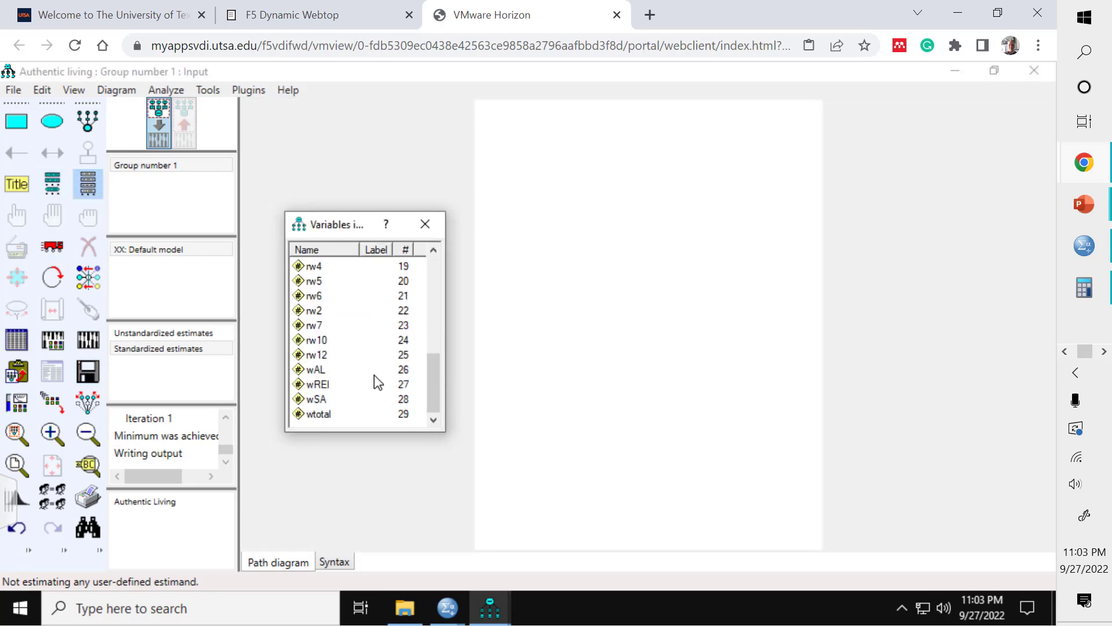
scroll(372, 368, "up", 6)
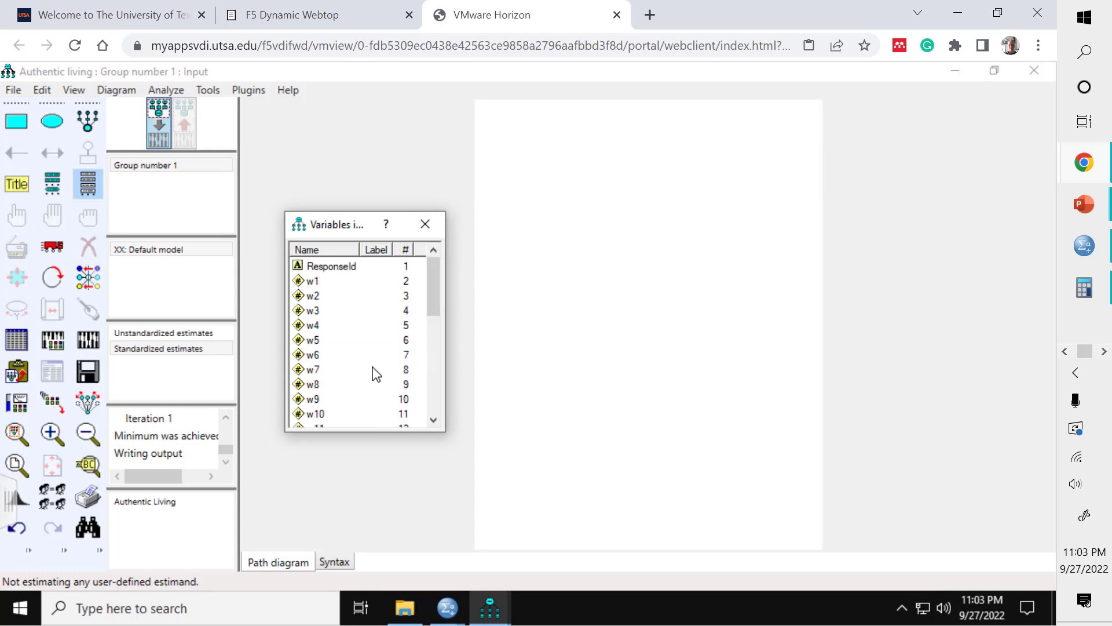
left_click(421, 224)
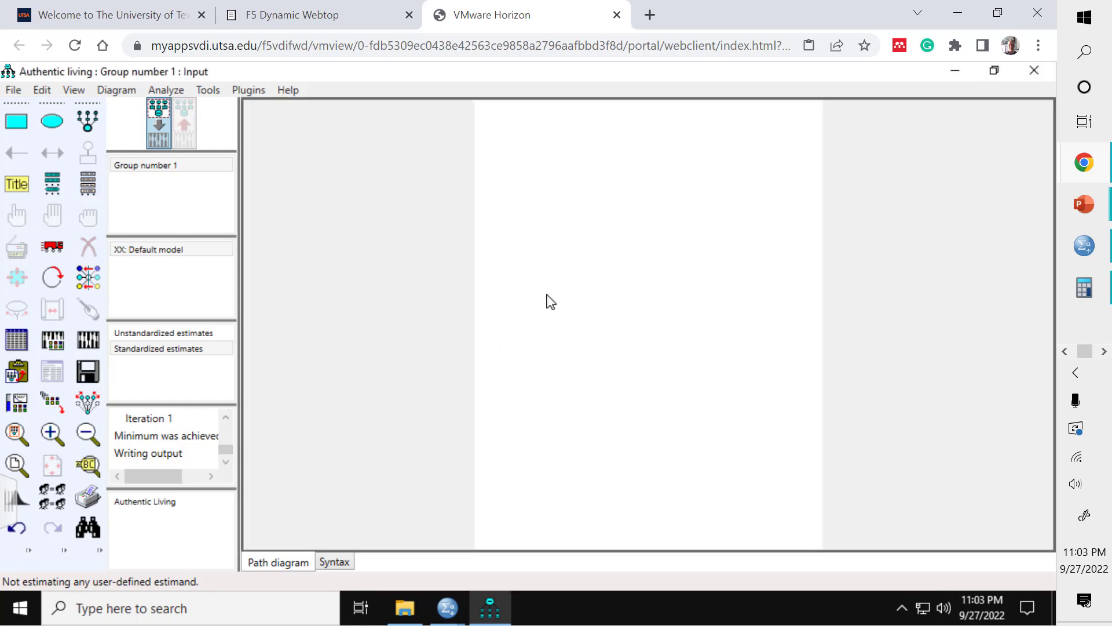
Step: Draw a latent variable with three indicators and error terms, and rotate the indicators to its right side
left_click(153, 121)
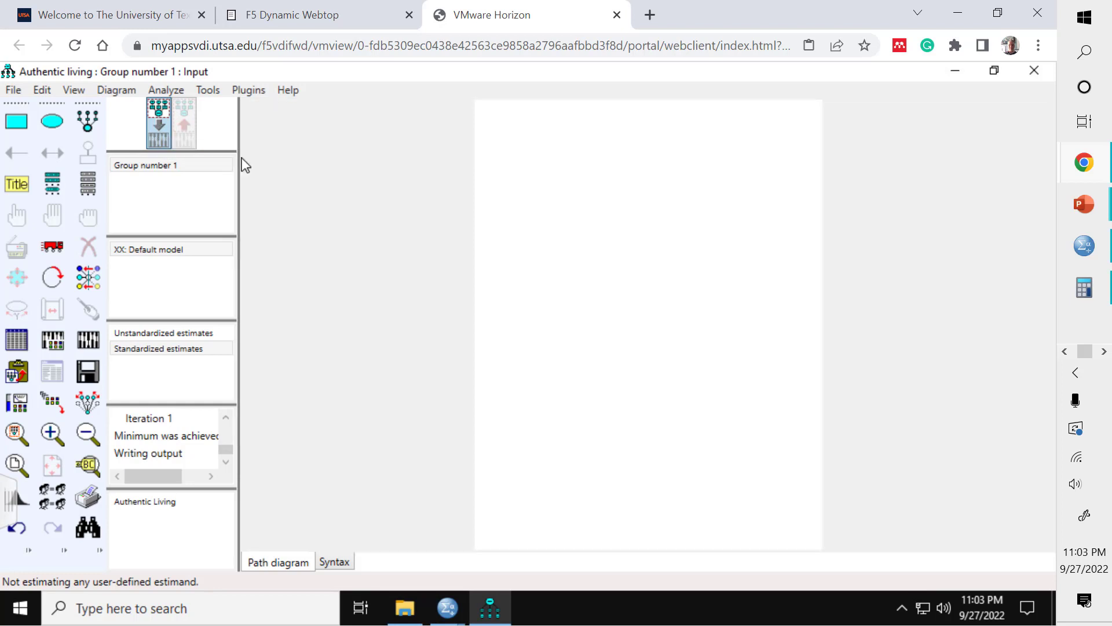
left_click(86, 127)
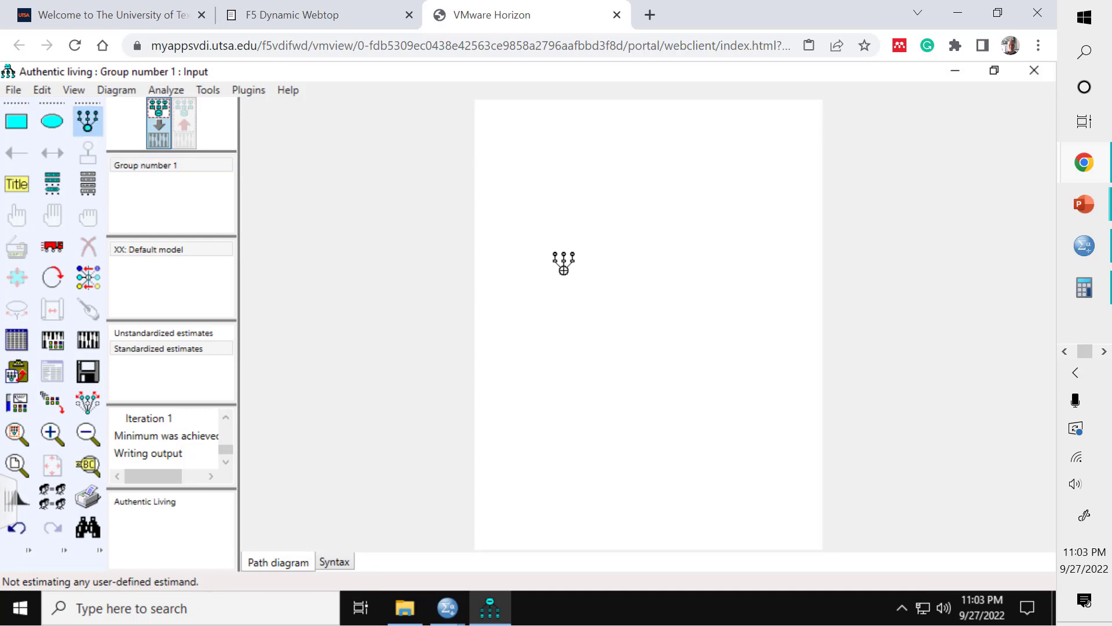
left_click_drag(563, 270, 652, 347)
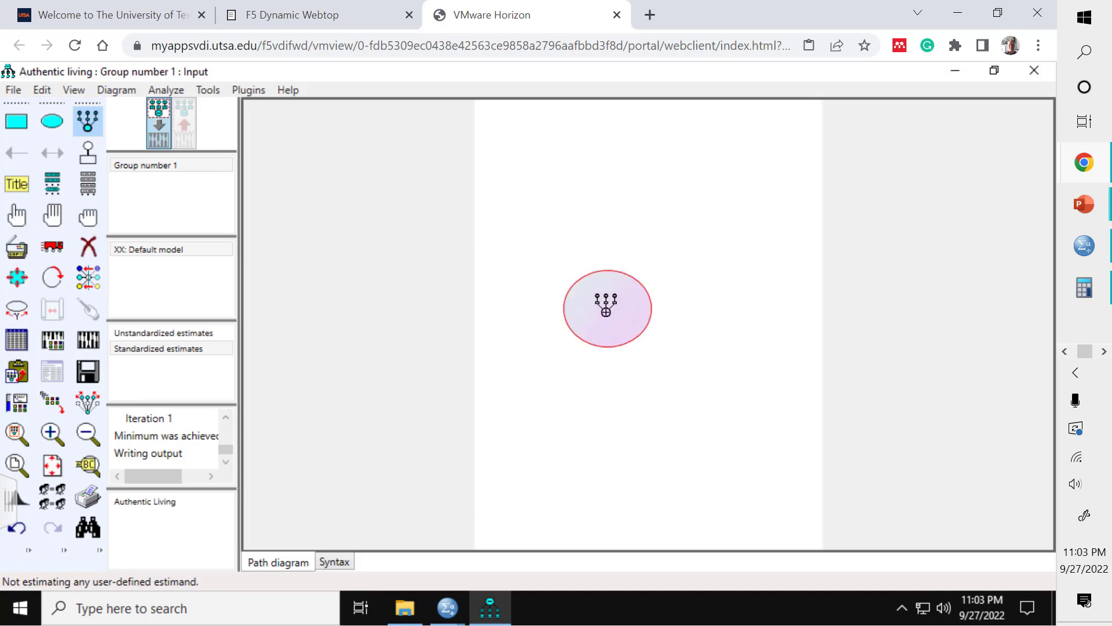
left_click(606, 308)
left_click(606, 309)
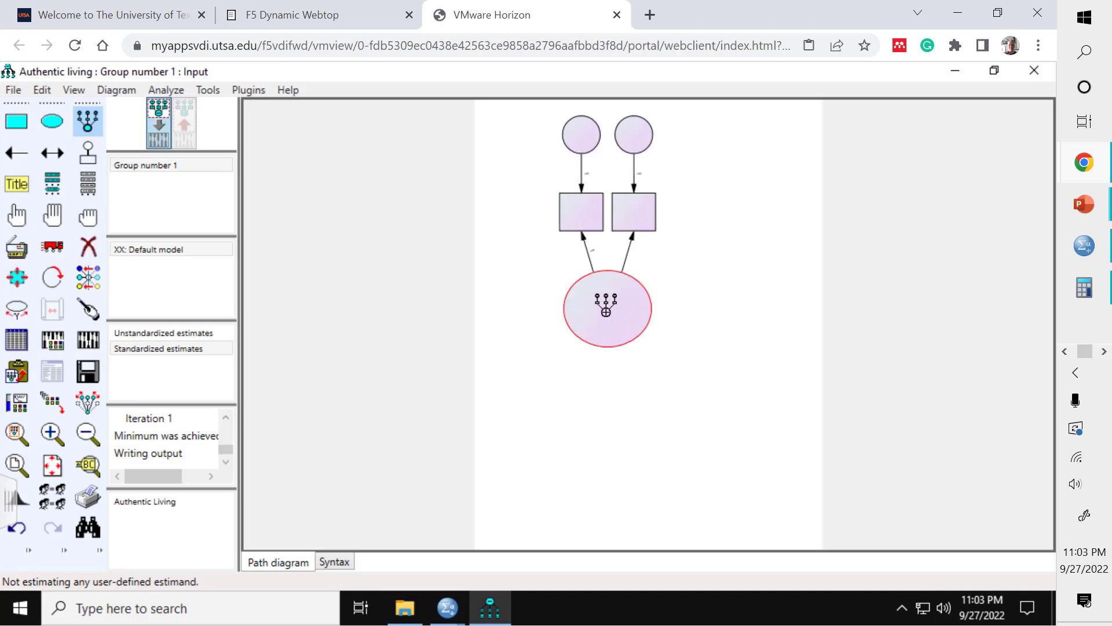
left_click(606, 309)
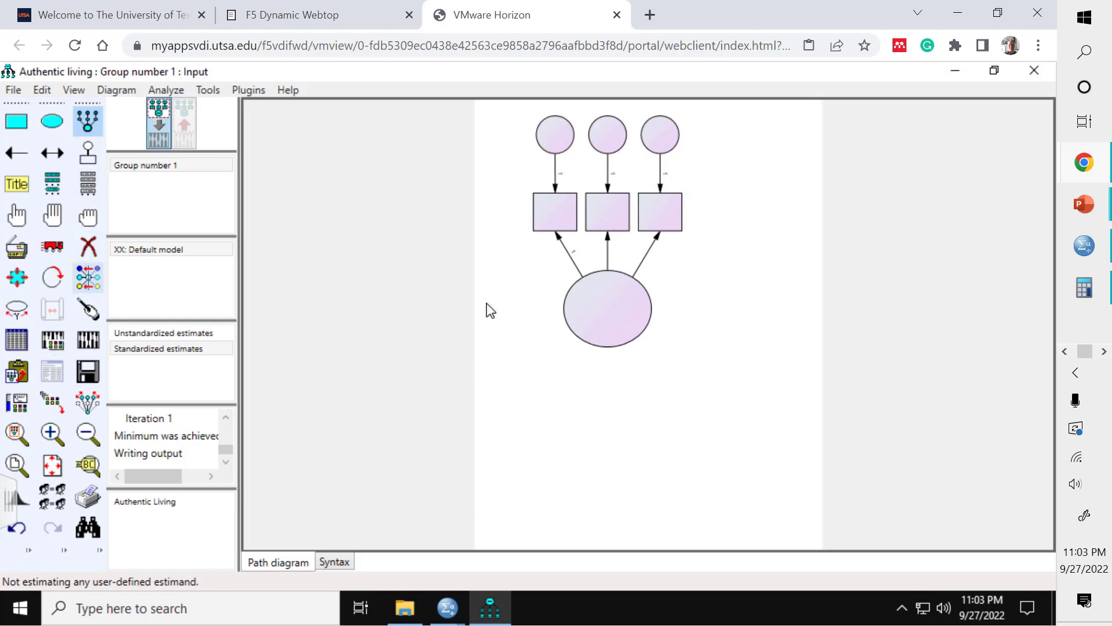
left_click(54, 279)
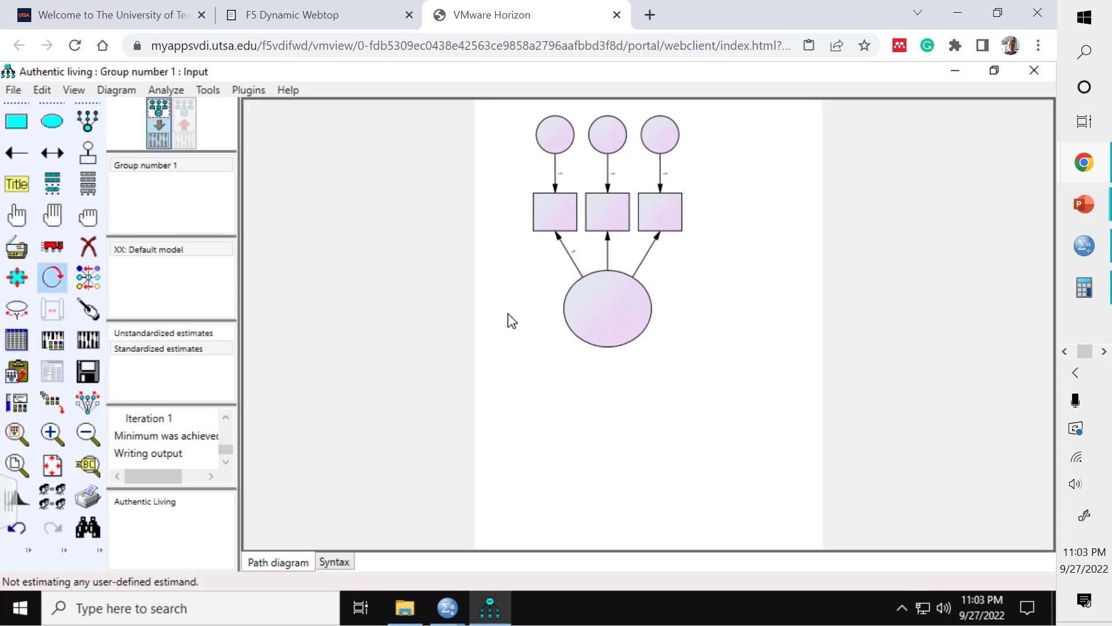
left_click(604, 312)
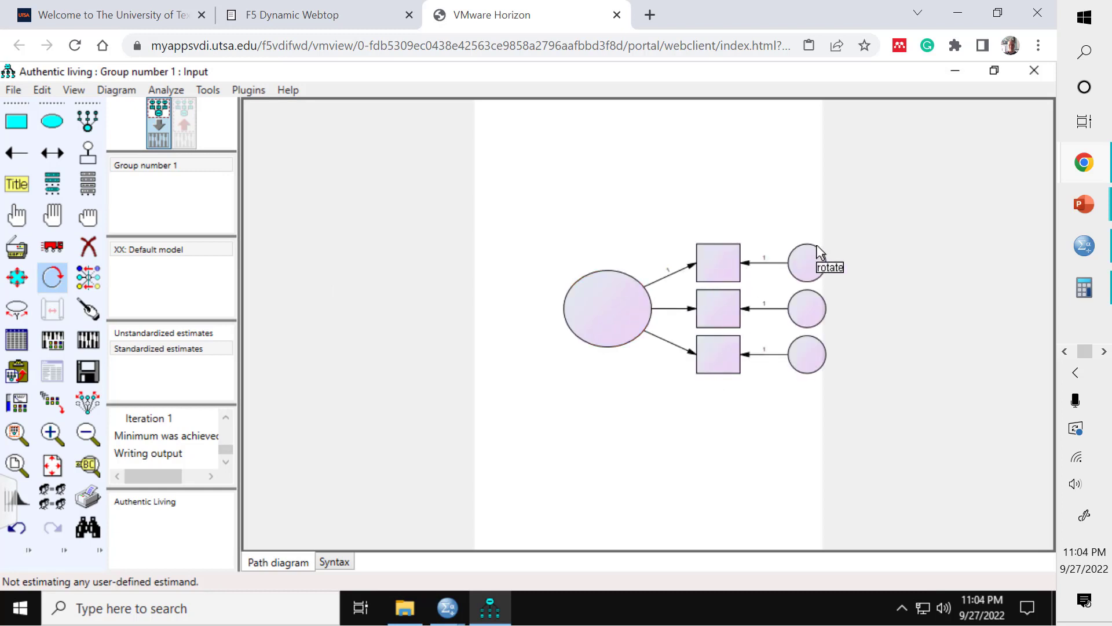
Step: Assign rw1, rw8 and rw9 from the variable list to the three indicator boxes, top to bottom
left_click(100, 192)
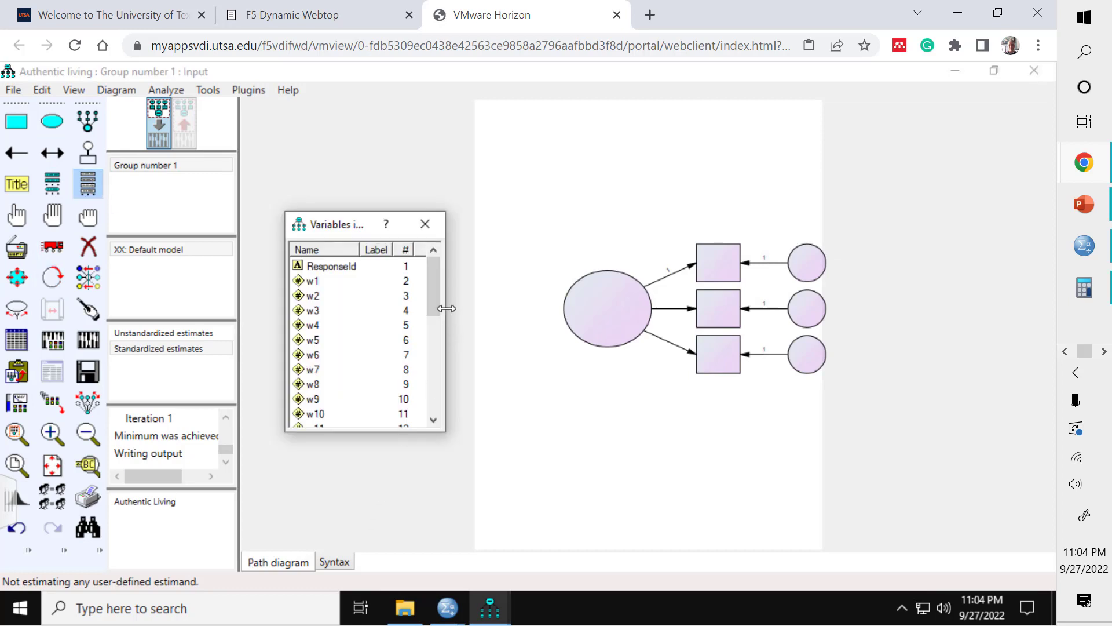
left_click_drag(433, 295, 432, 345)
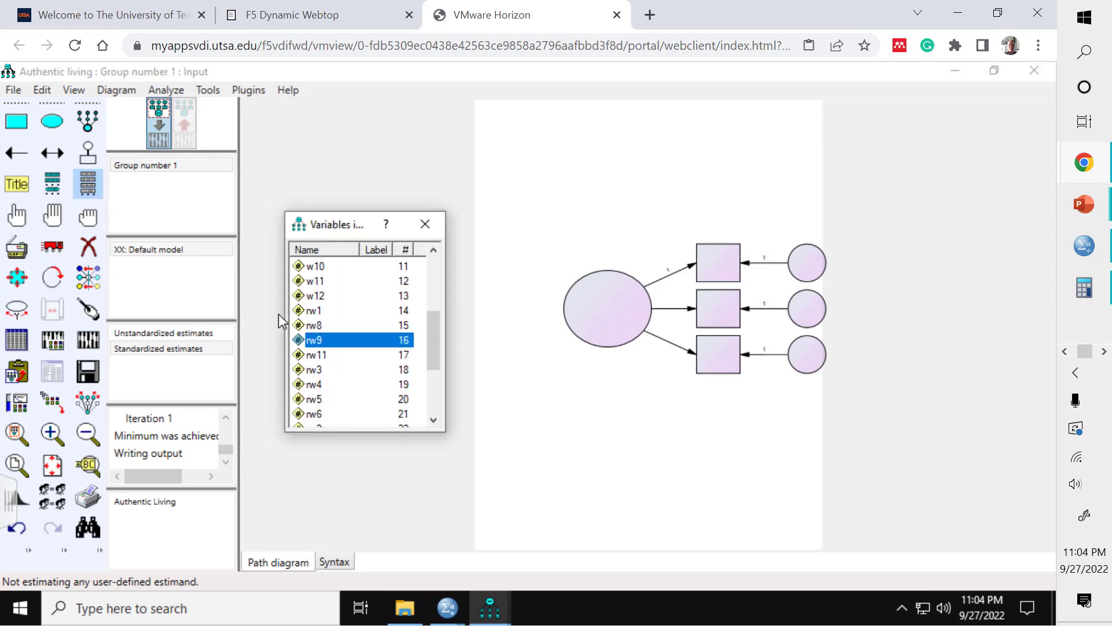
left_click(313, 312)
left_click_drag(313, 313, 718, 264)
left_click_drag(314, 325, 720, 311)
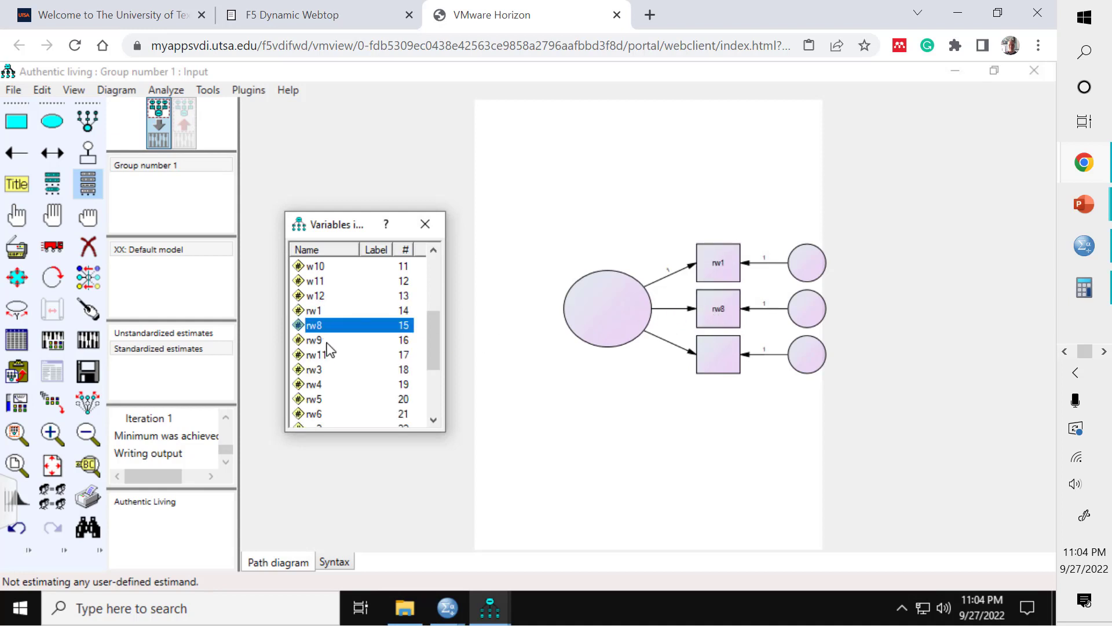
left_click_drag(311, 342, 707, 363)
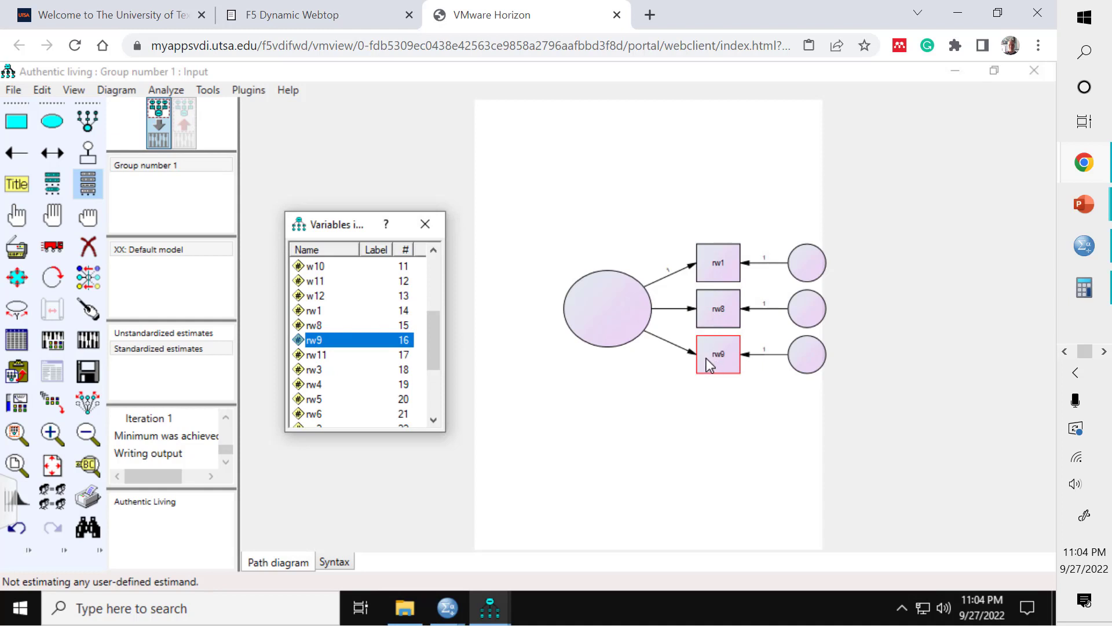
left_click(425, 224)
Step: Name the latent variable AuthLiv in its object properties
double_click(611, 315)
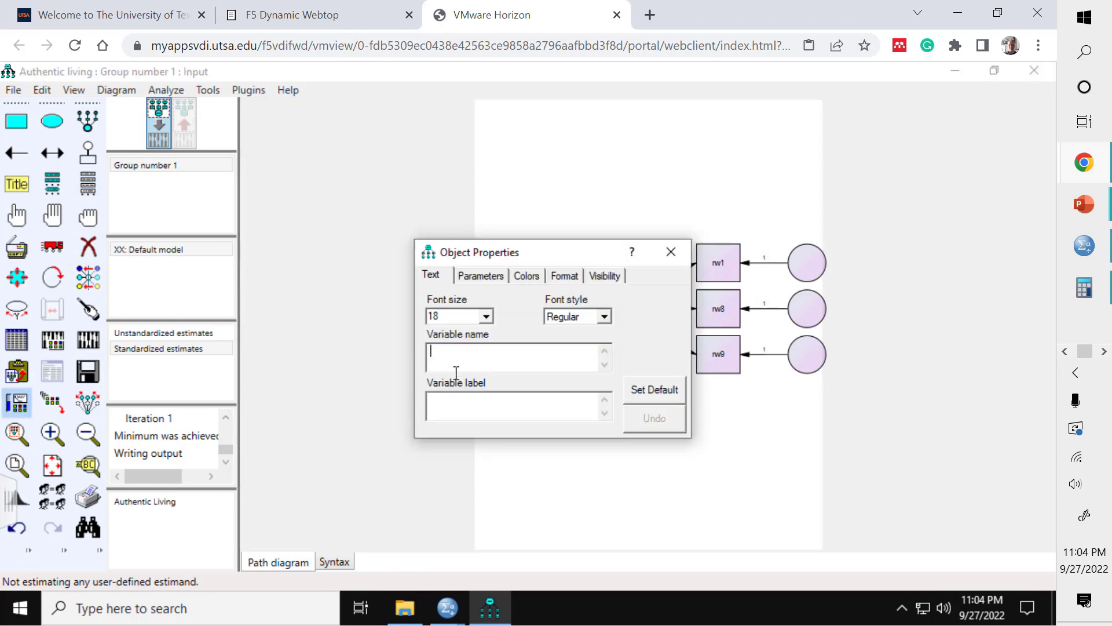
type("AuthLiv")
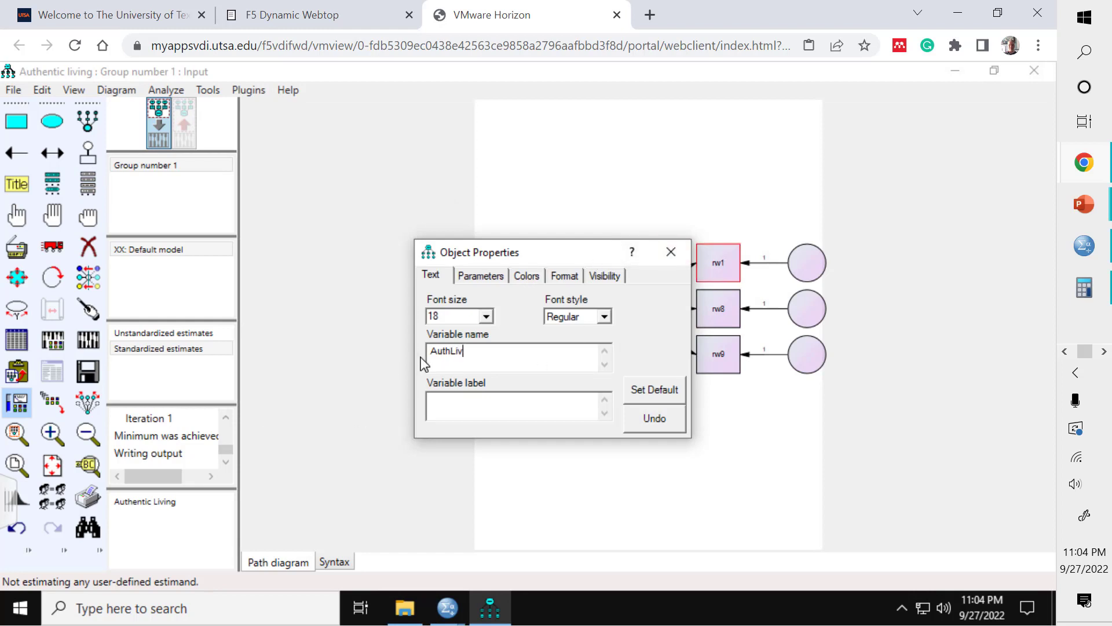
left_click(670, 255)
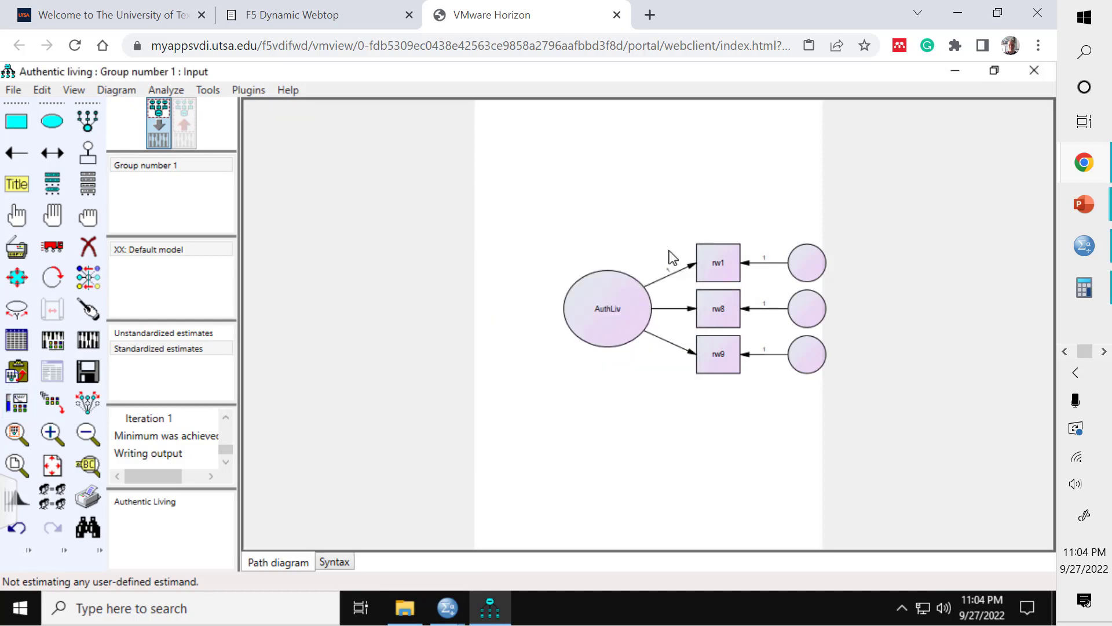
Step: Name the unobserved variables automatically with the Name Unobserved Variables plugin
left_click(253, 91)
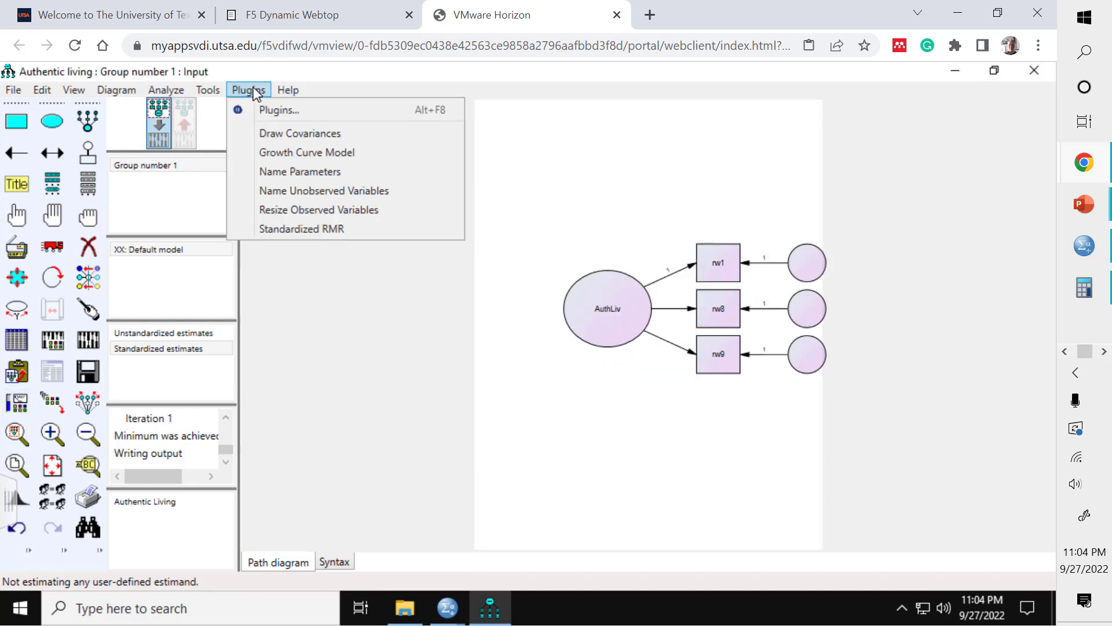
left_click(295, 193)
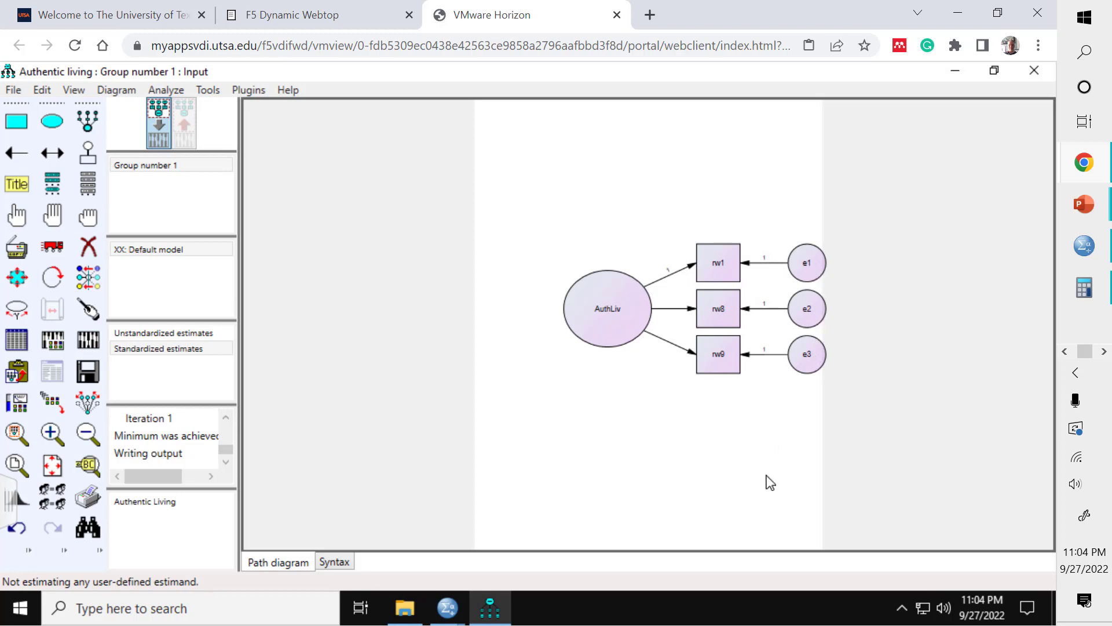
Step: Set the estimation method to unweighted least squares in Analysis Properties and review its output options
left_click(53, 341)
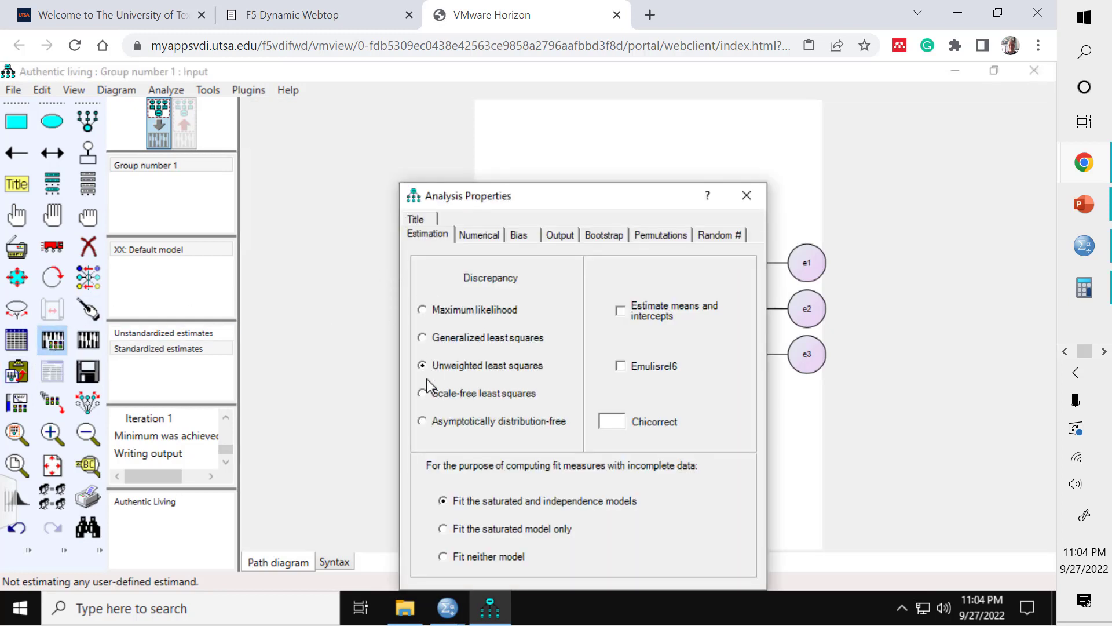
left_click(430, 310)
left_click(422, 366)
left_click(559, 236)
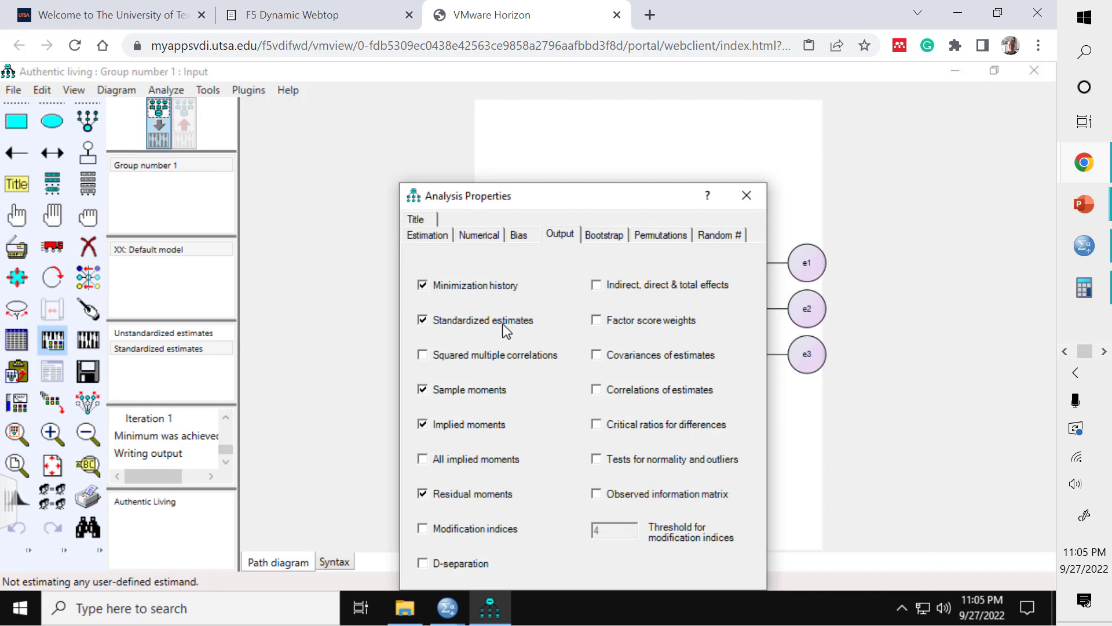
left_click_drag(550, 196, 514, 114)
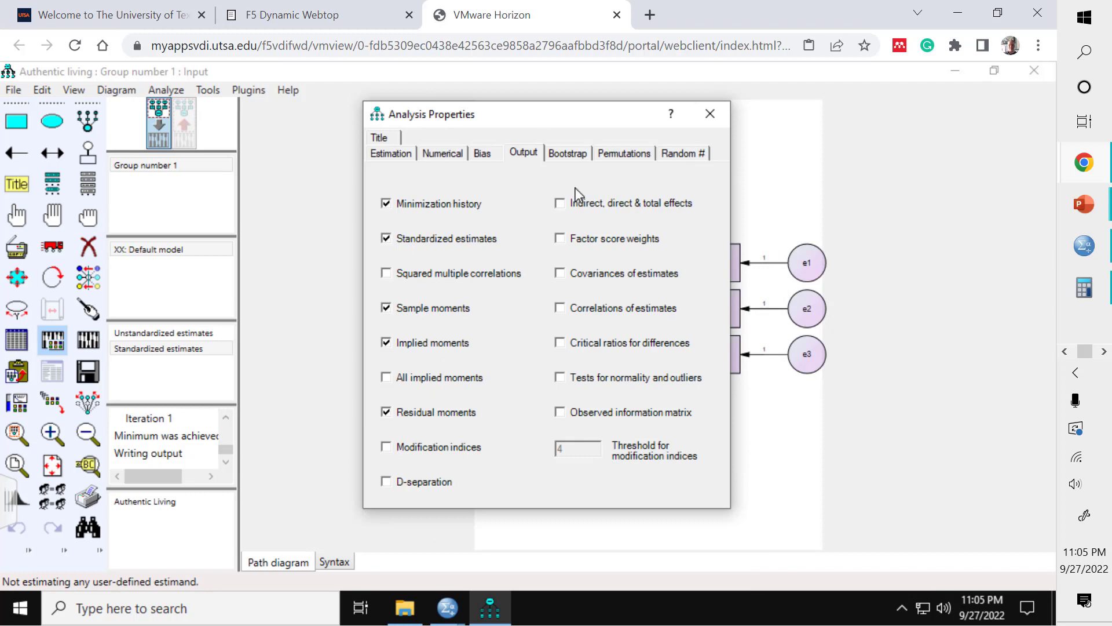
left_click(710, 115)
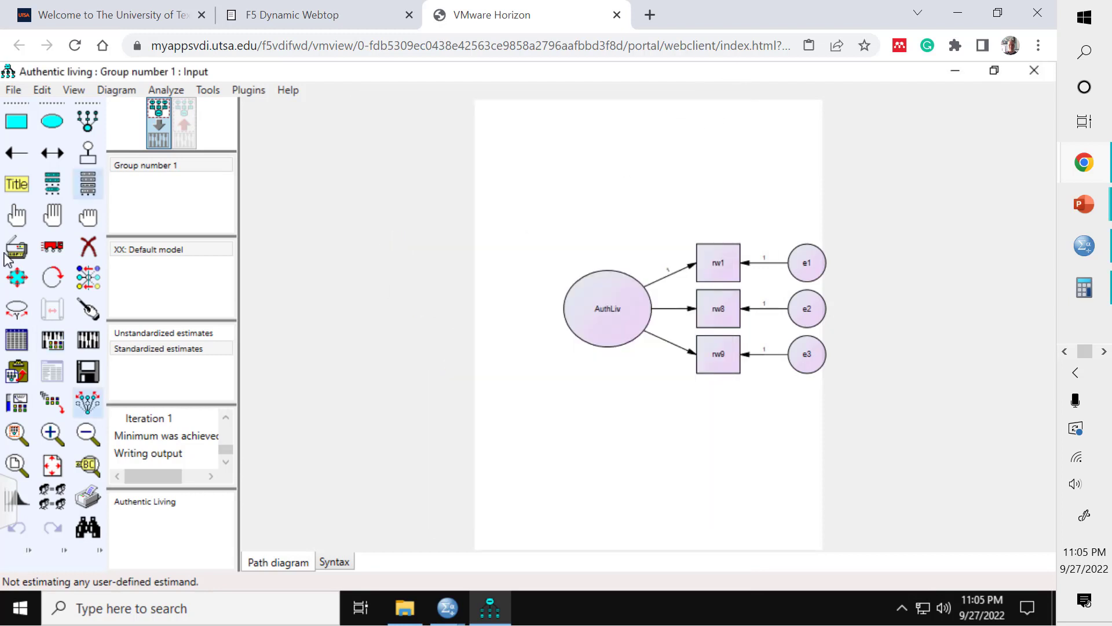
Step: Calculate the estimates and show them on the output path diagram, switching between unstandardized and standardized estimates
left_click(91, 345)
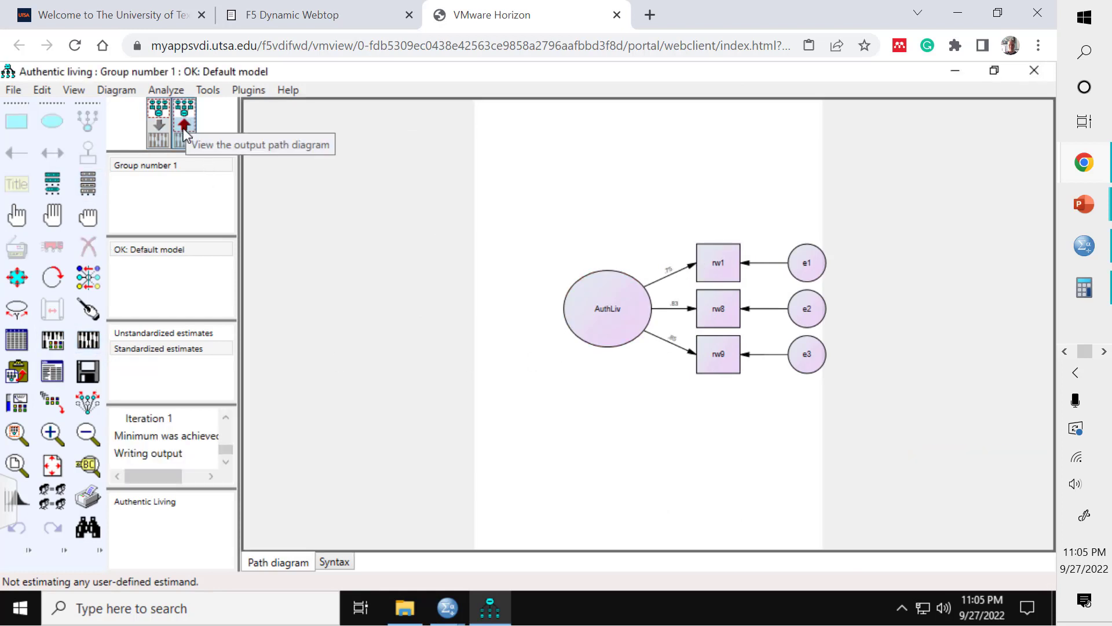
left_click(148, 349)
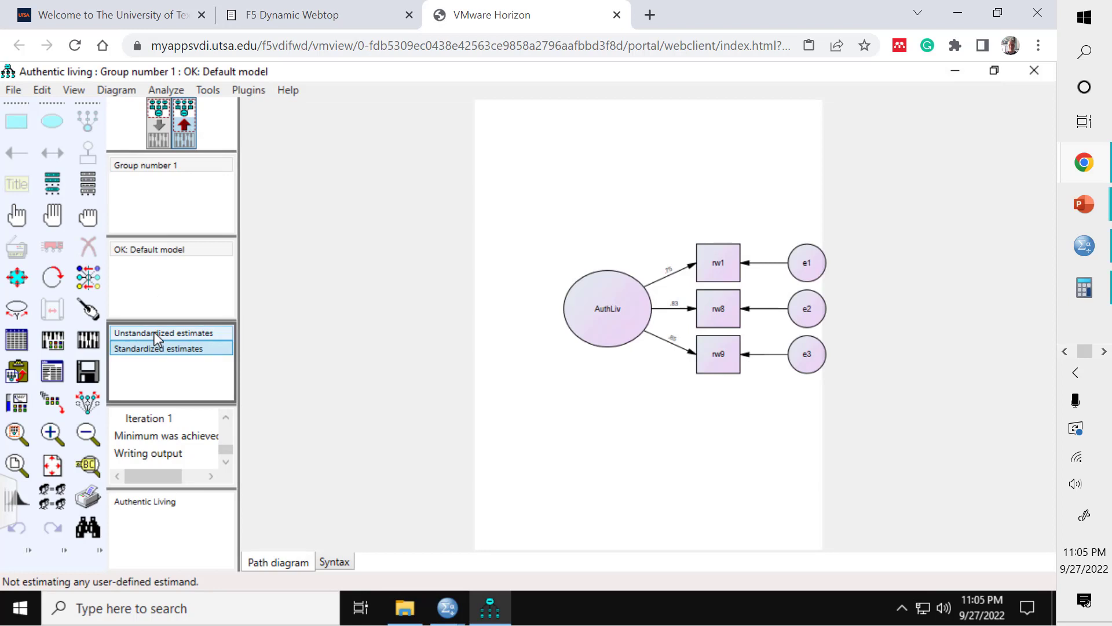
left_click(154, 333)
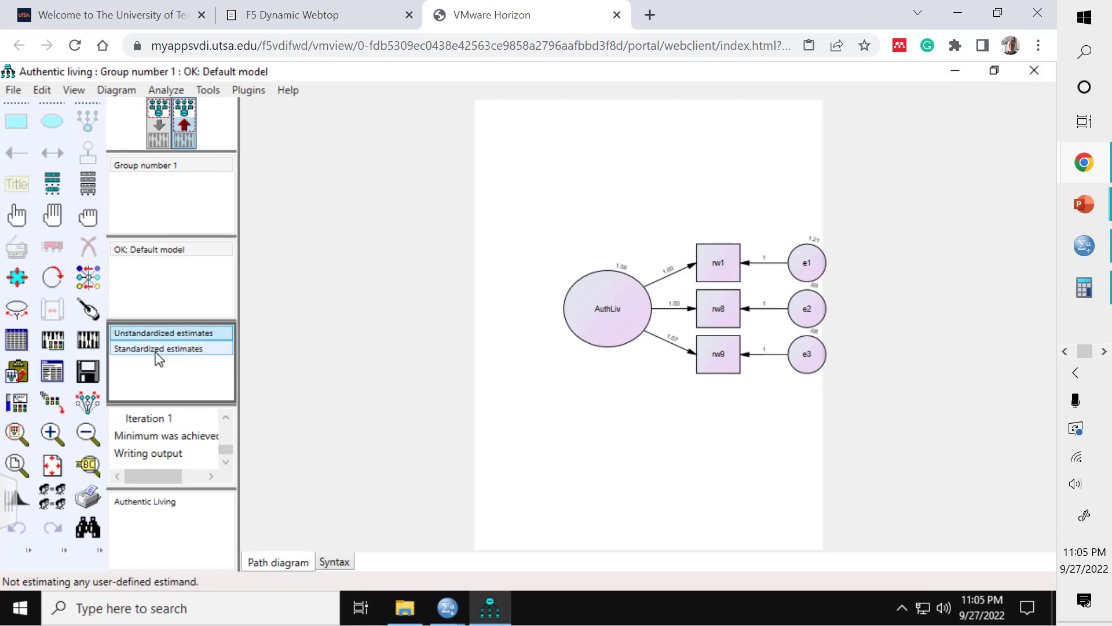
left_click(158, 350)
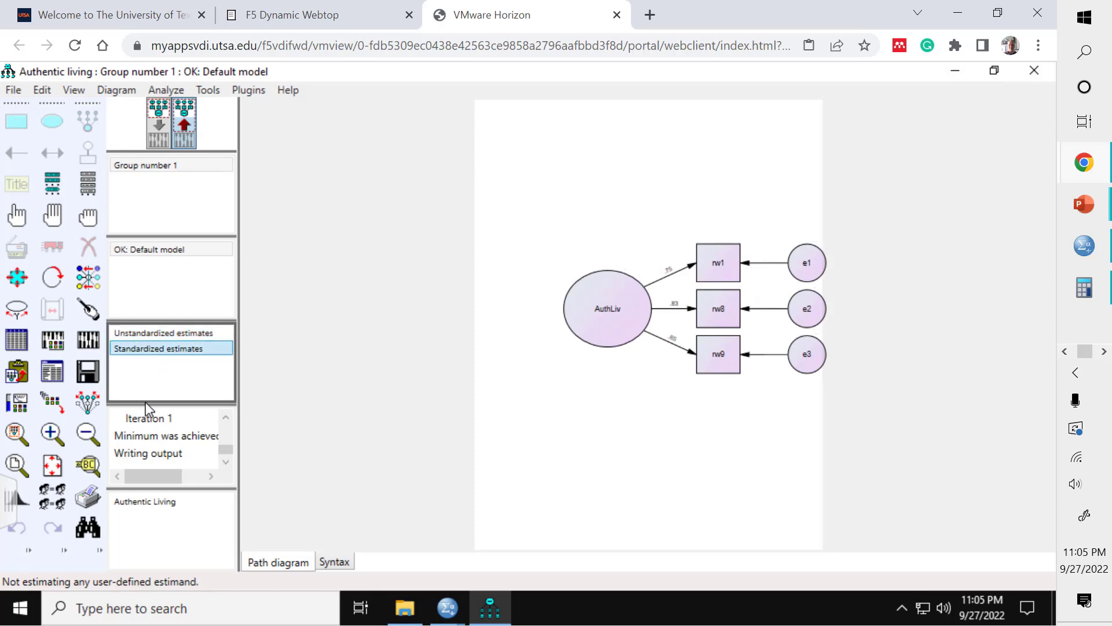
Step: Open the text output and maximize the Amos Output window
left_click(54, 376)
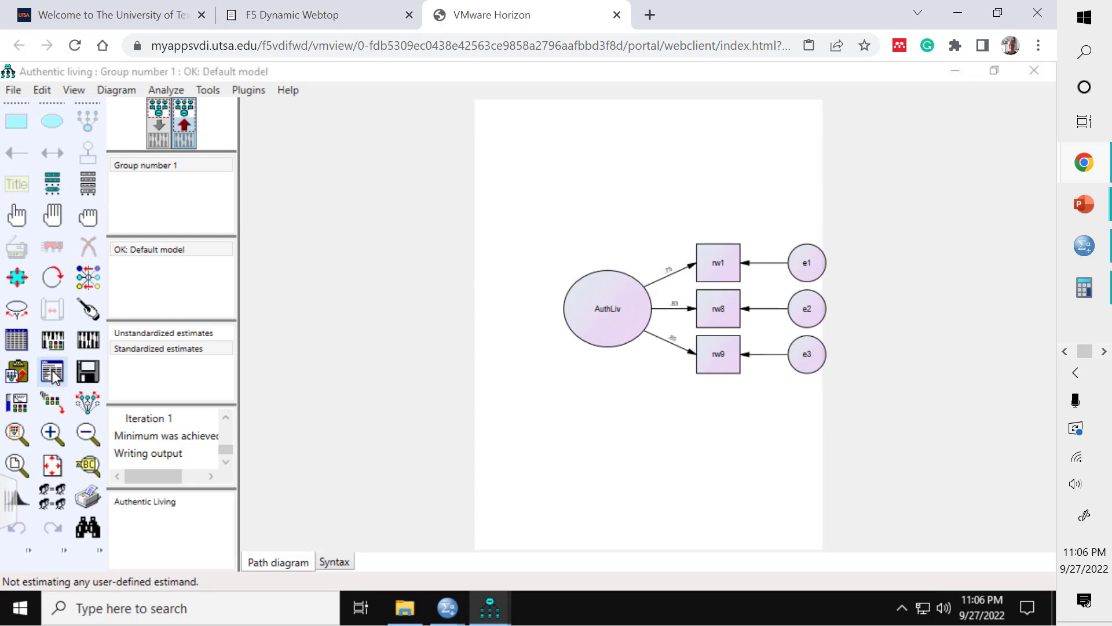
left_click(490, 608)
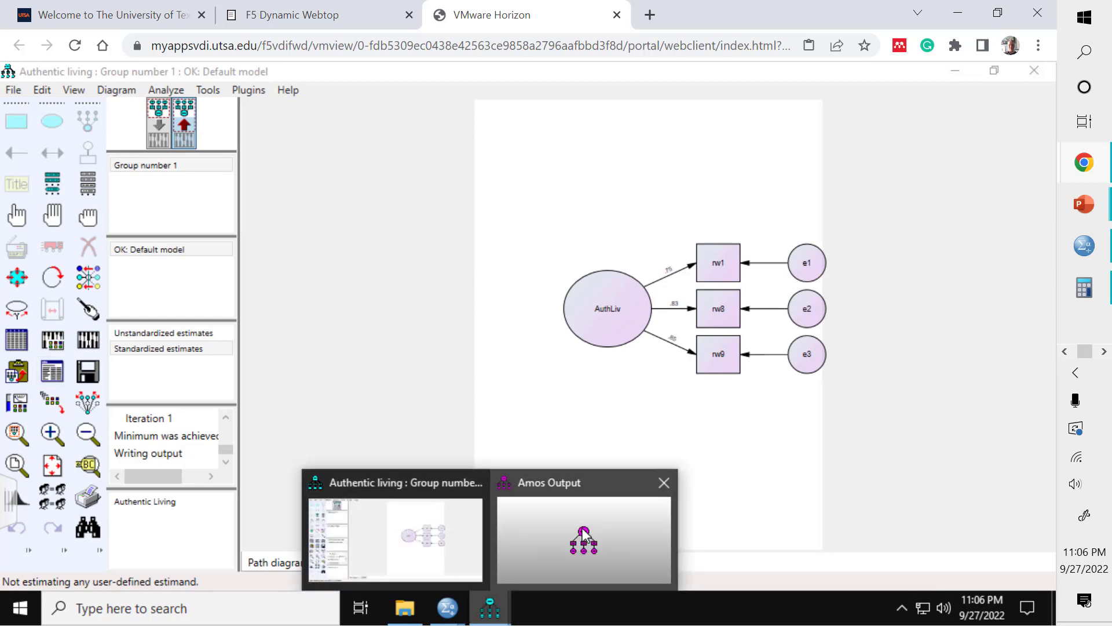
left_click(551, 538)
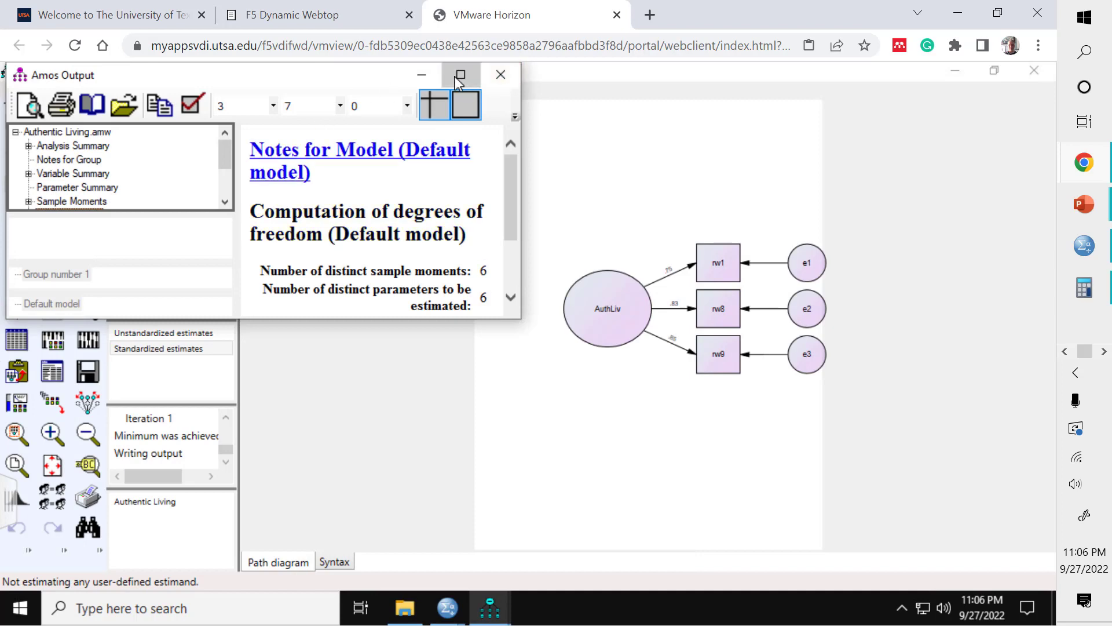
left_click(455, 76)
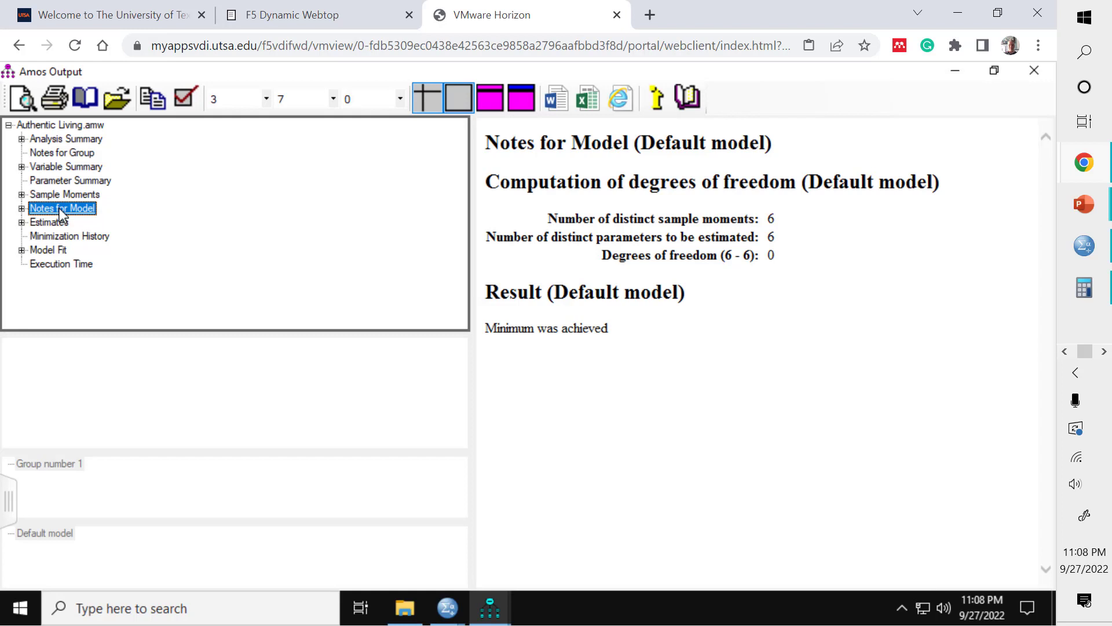
Step: Examine the degrees of freedom in Notes for Model and read through the Estimates section
left_click_drag(605, 253, 833, 258)
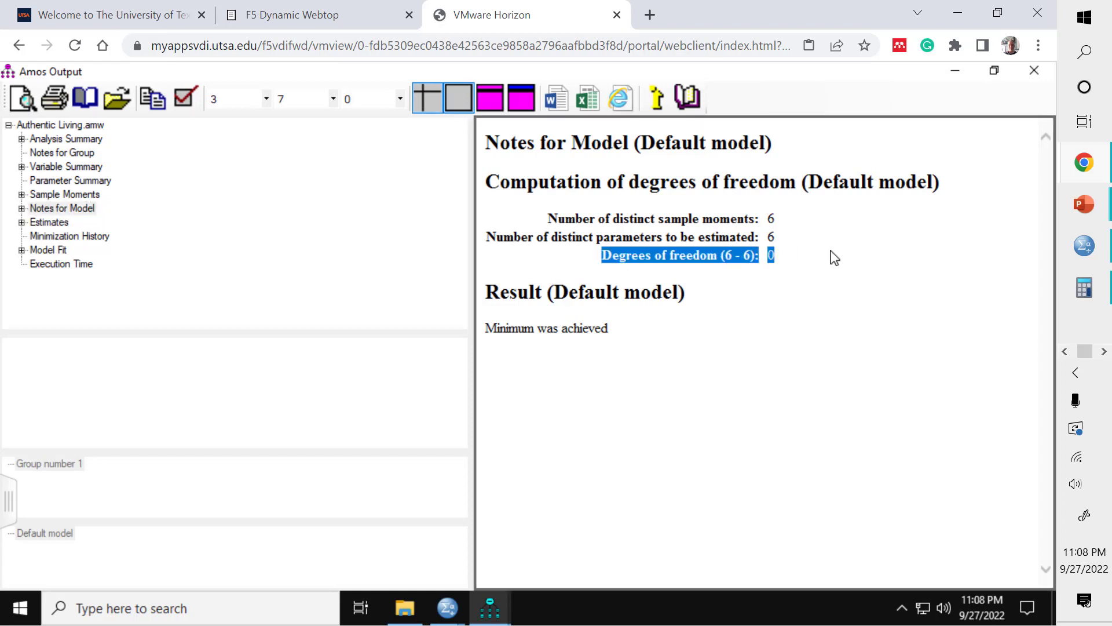
left_click(818, 309)
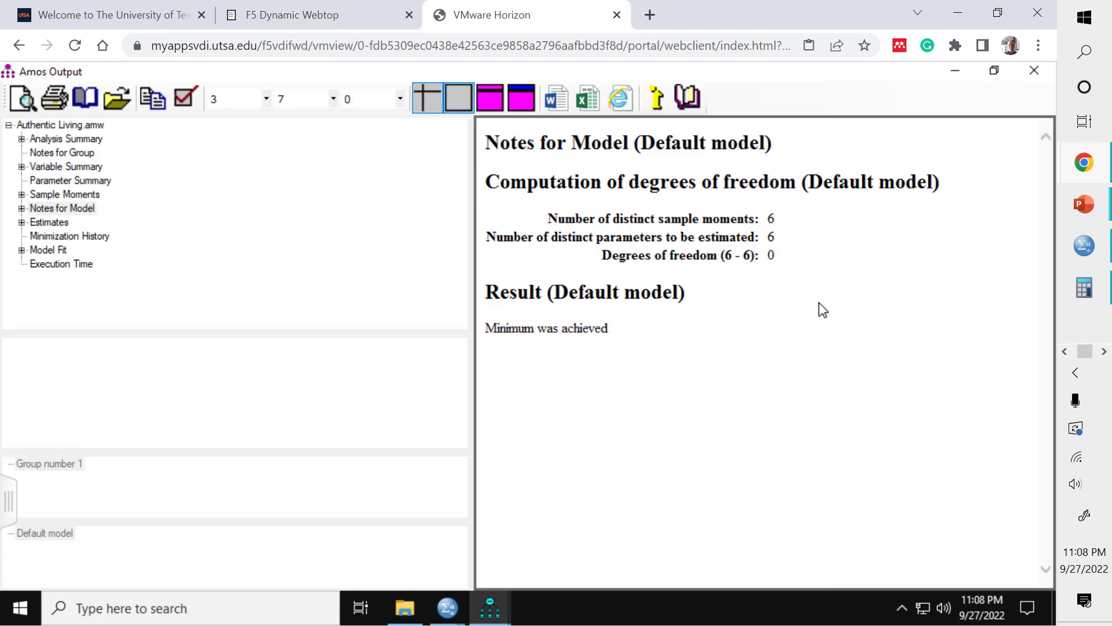
left_click(47, 223)
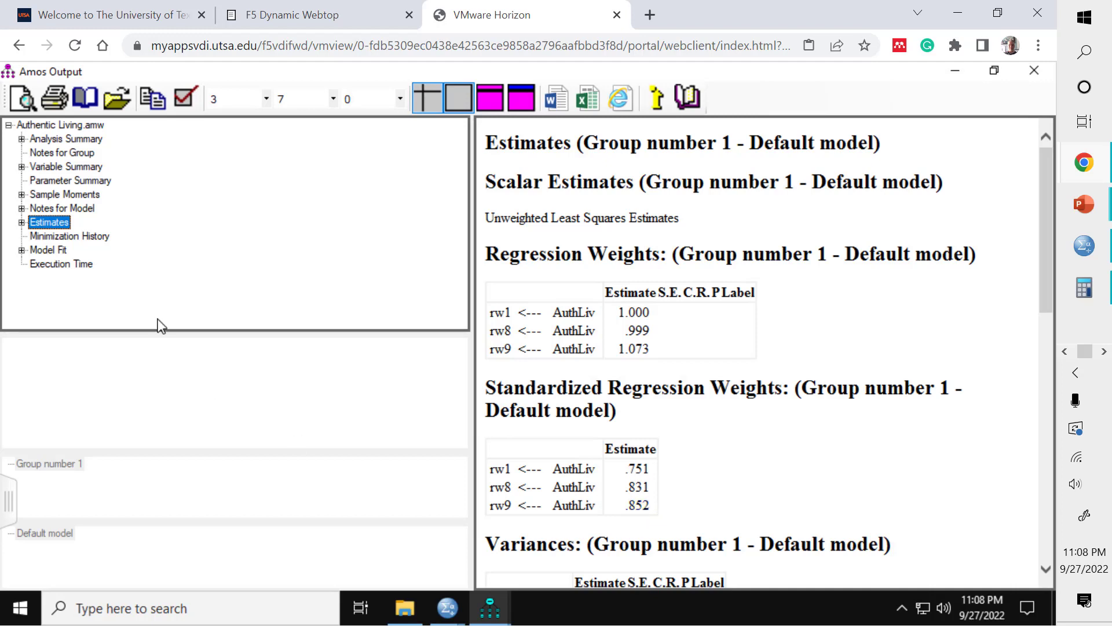
scroll(898, 525, "down", 2)
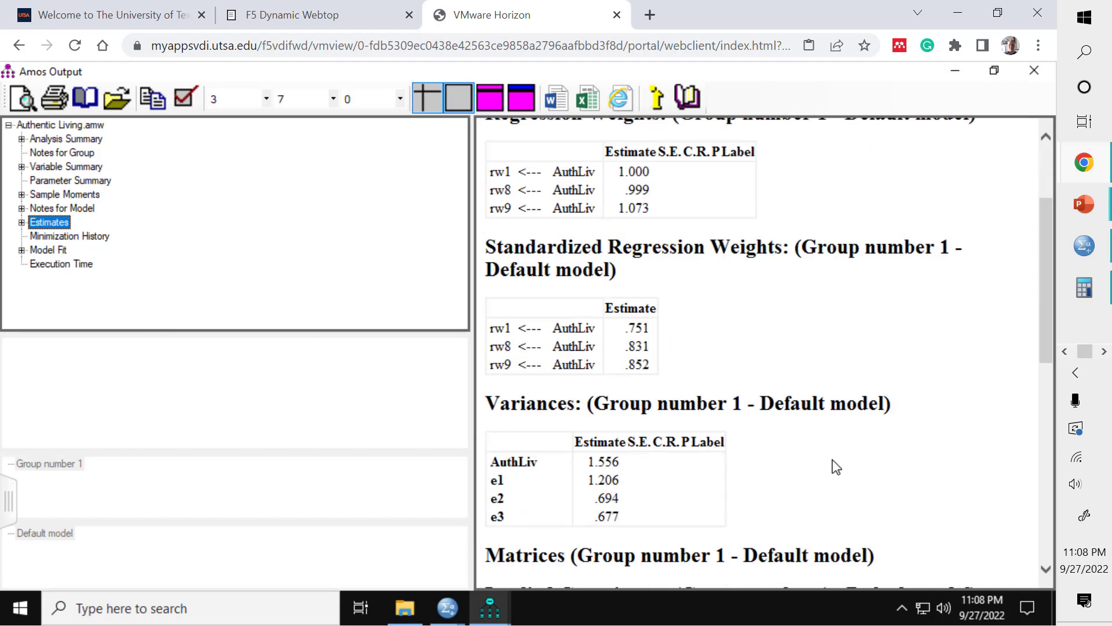
scroll(829, 462, "up", 2)
scroll(782, 449, "down", 3)
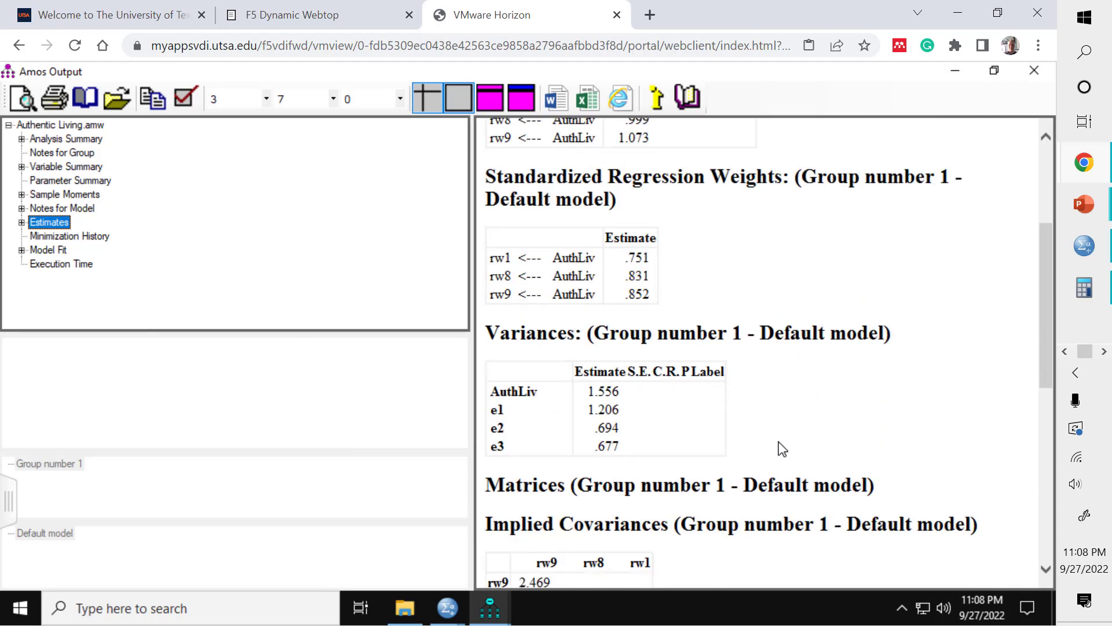
scroll(782, 449, "down", 4)
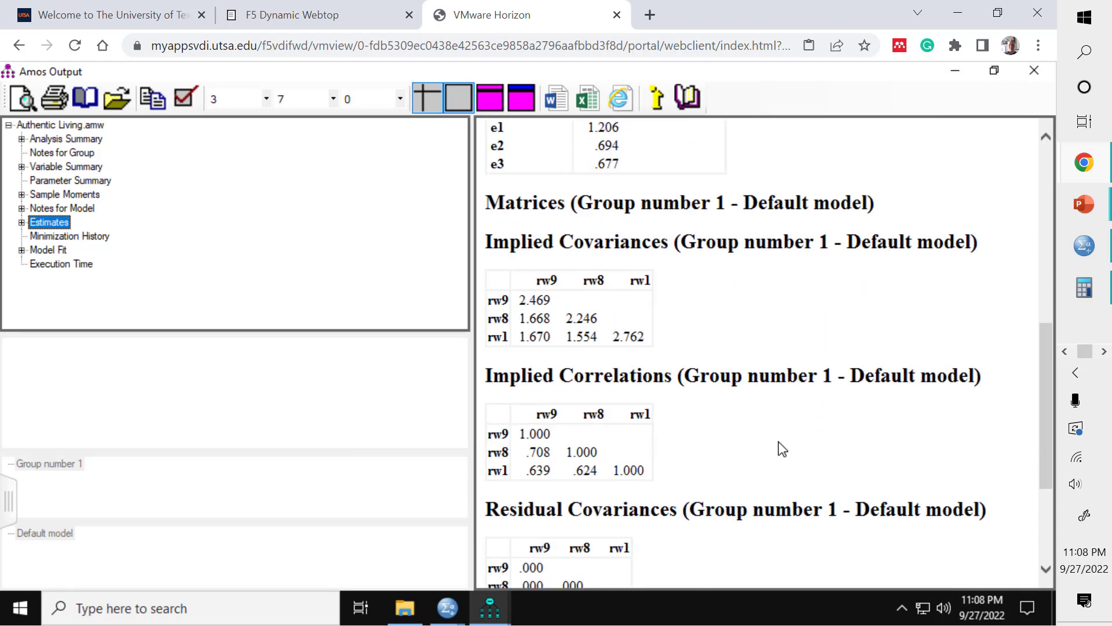
scroll(782, 449, "down", 2)
scroll(782, 449, "up", 10)
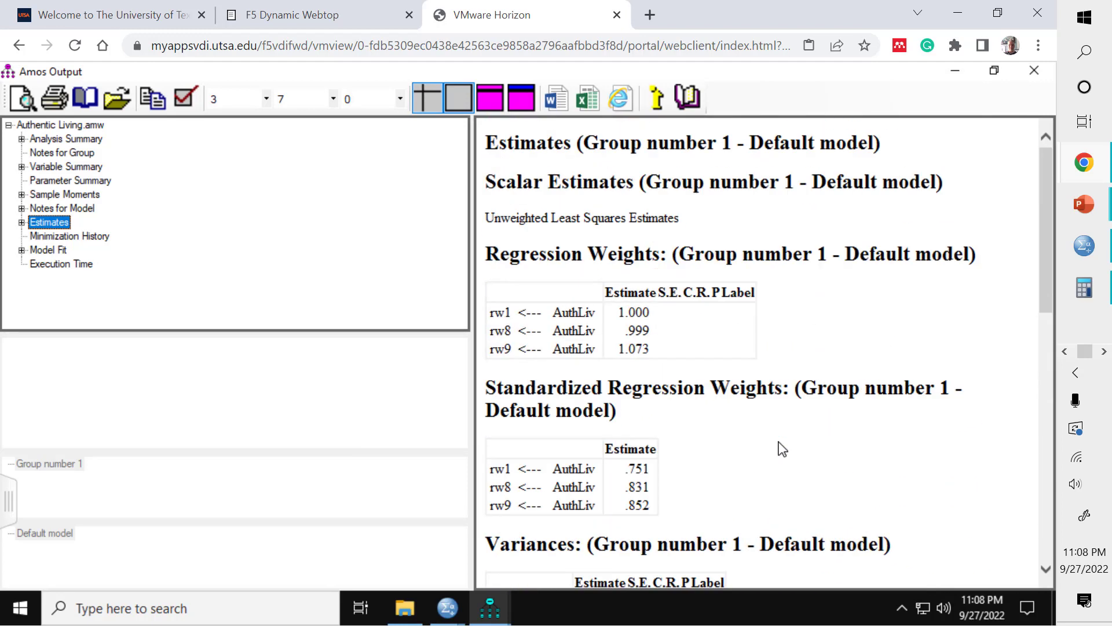
Step: Compare the sample correlations in Sample Moments with the implied correlations and residual covariances in Estimates
left_click(49, 194)
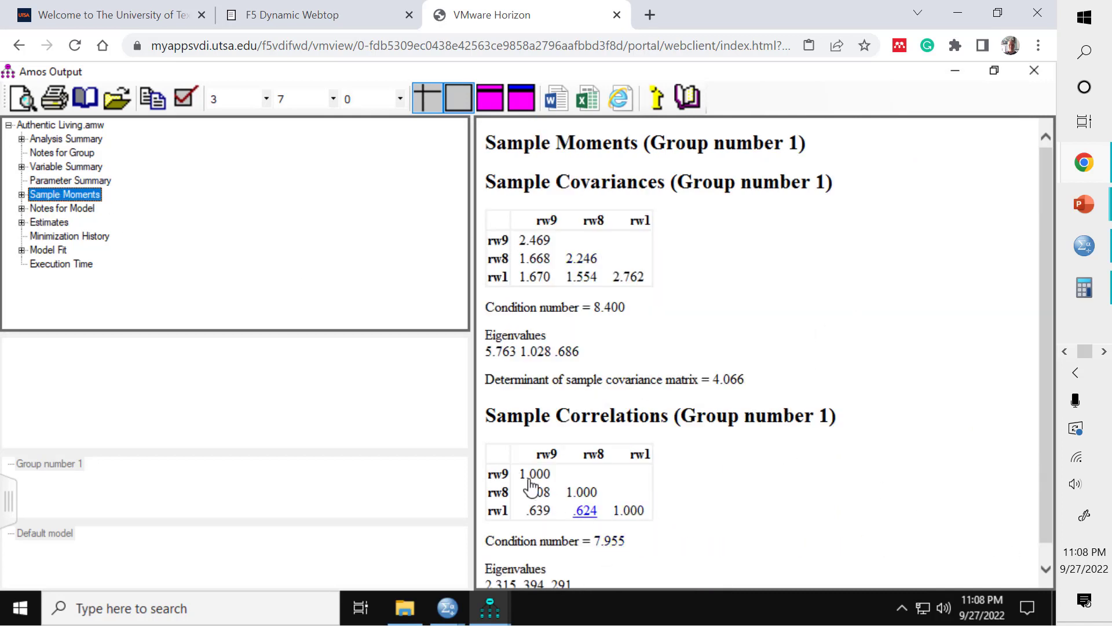
scroll(789, 462, "down", 1)
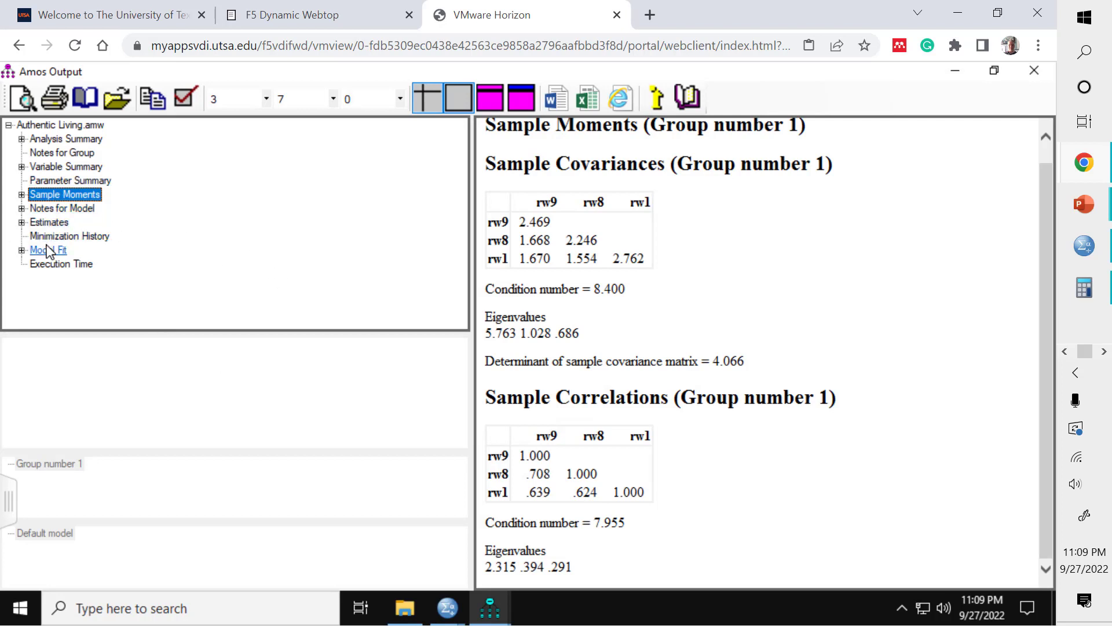
left_click(55, 223)
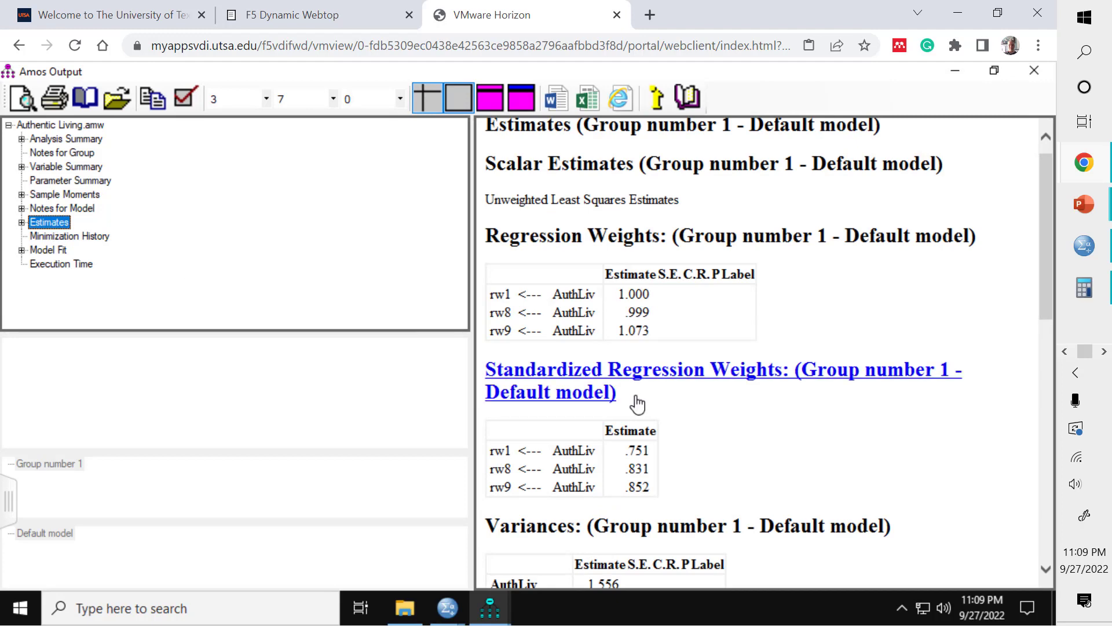
scroll(635, 402, "down", 5)
scroll(637, 407, "down", 4)
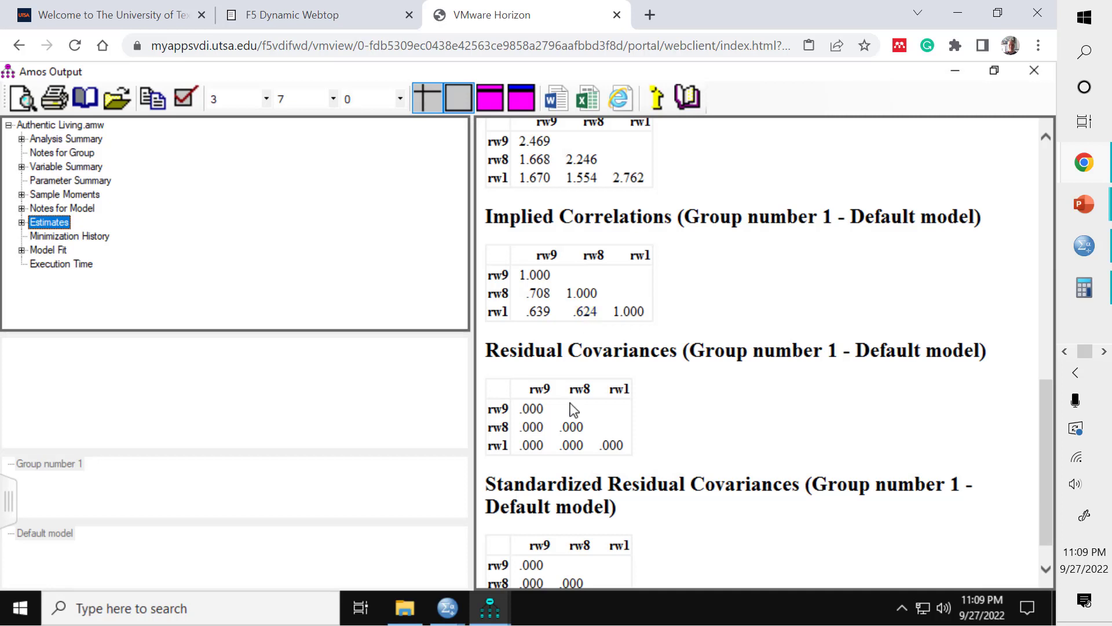
scroll(533, 431, "down", 1)
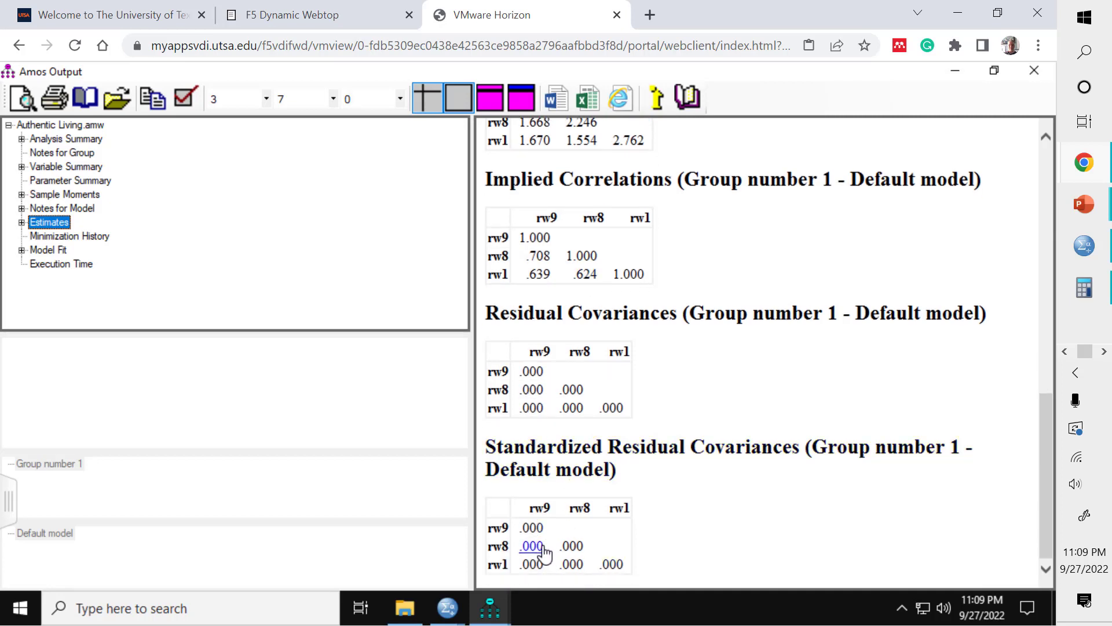
scroll(590, 230, "up", 4)
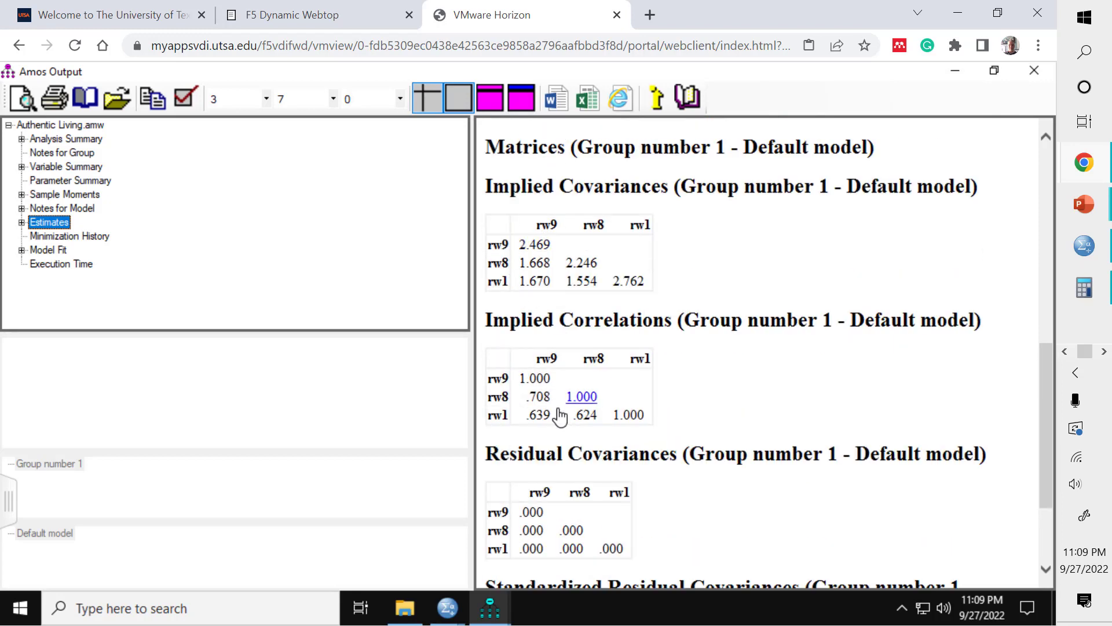